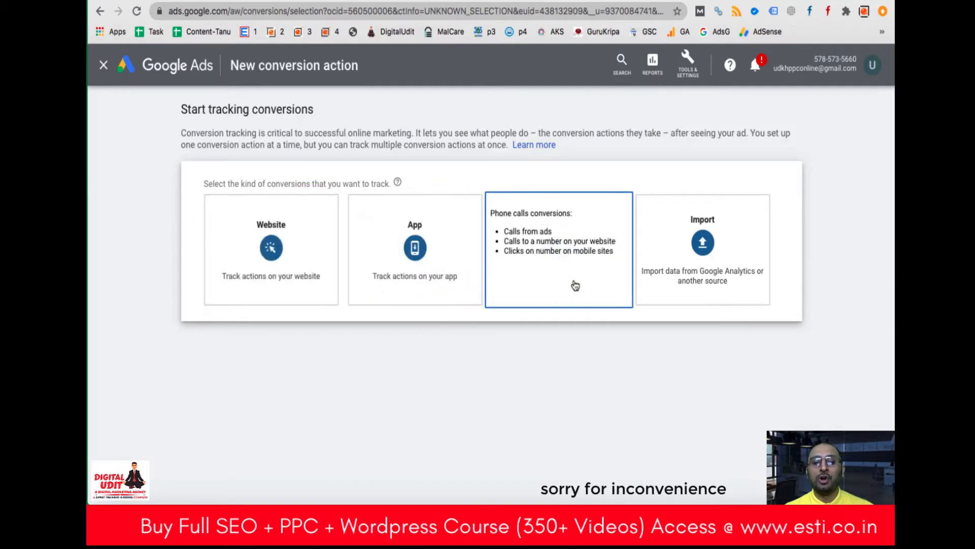
Start a website conversion action and set its category to Submit lead form.
left_click(261, 270)
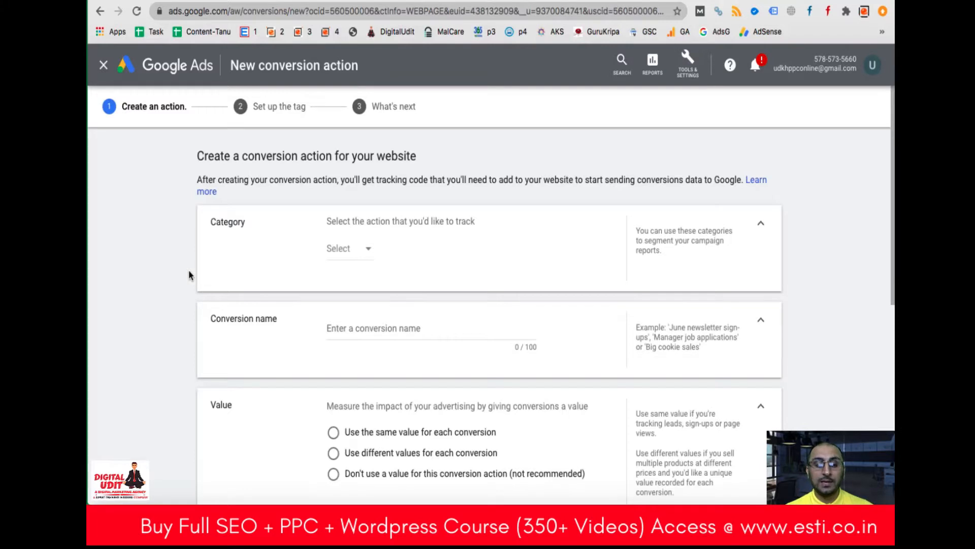
scroll(157, 298, "down", 2)
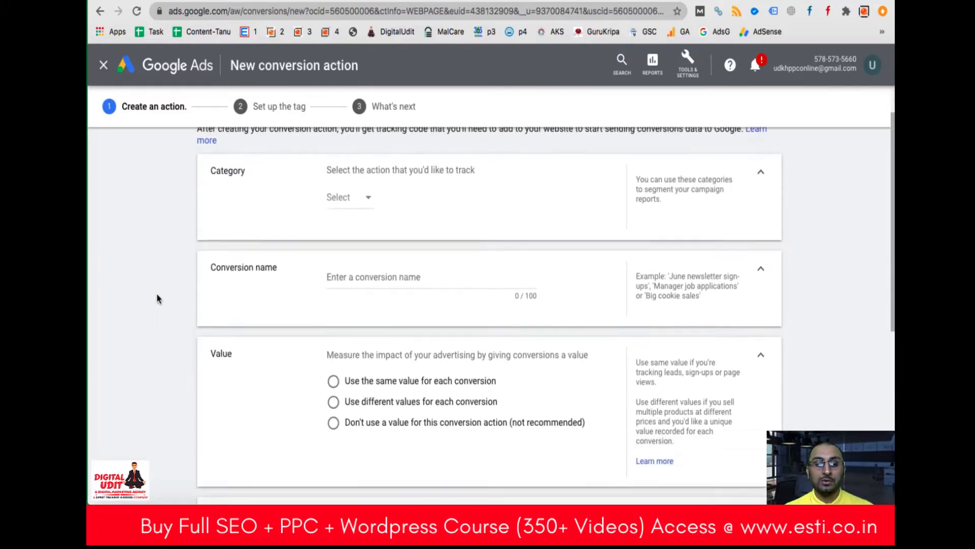
left_click(369, 197)
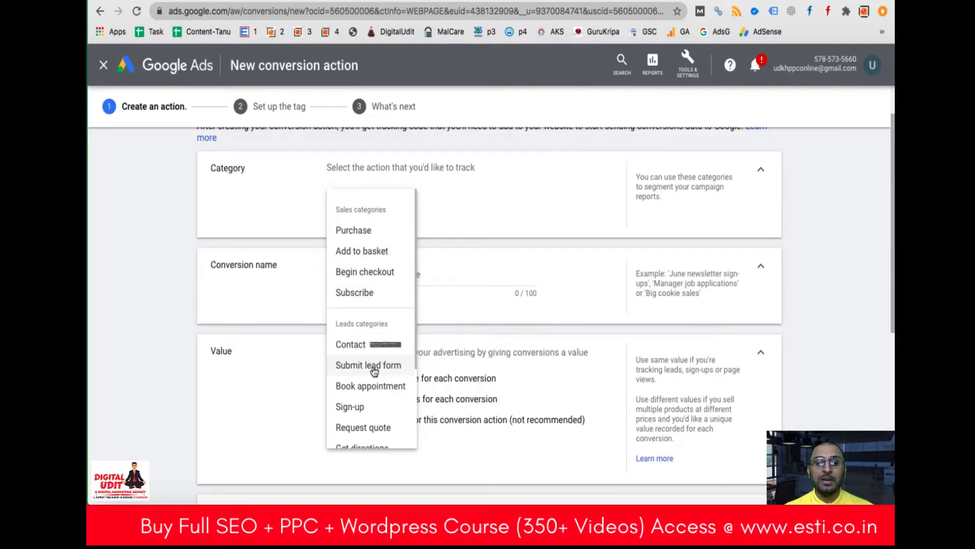
scroll(376, 372, "down", 3)
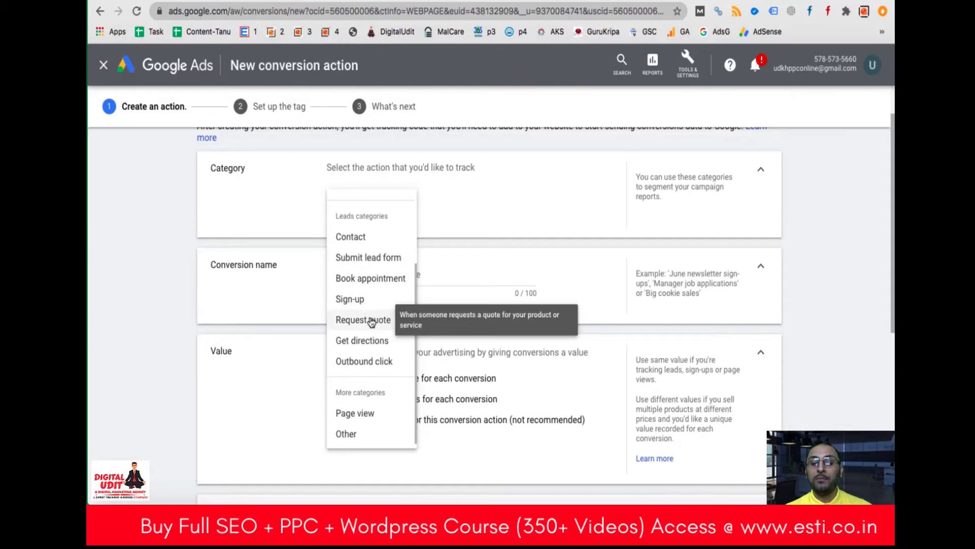
left_click(375, 260)
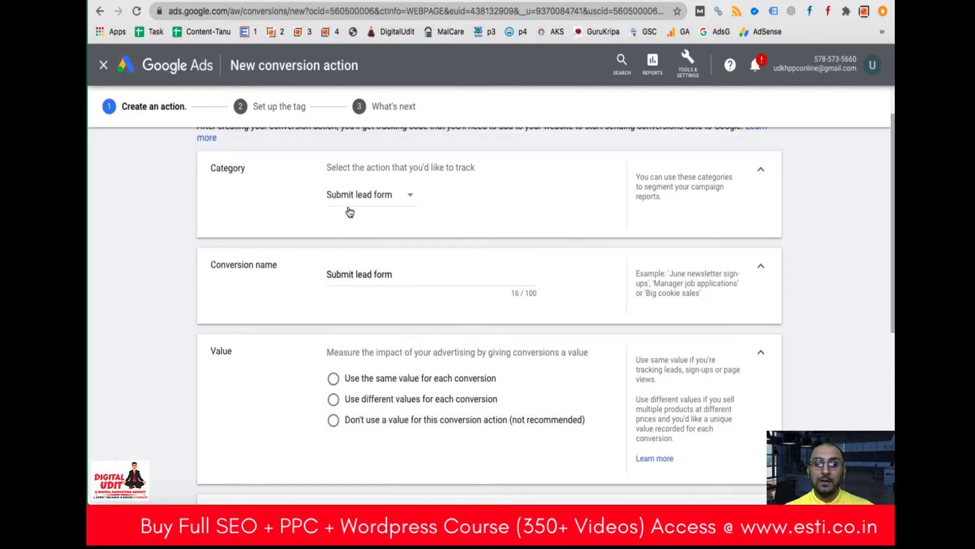
Rename the conversion as DM-Lead.
triple_click(398, 277)
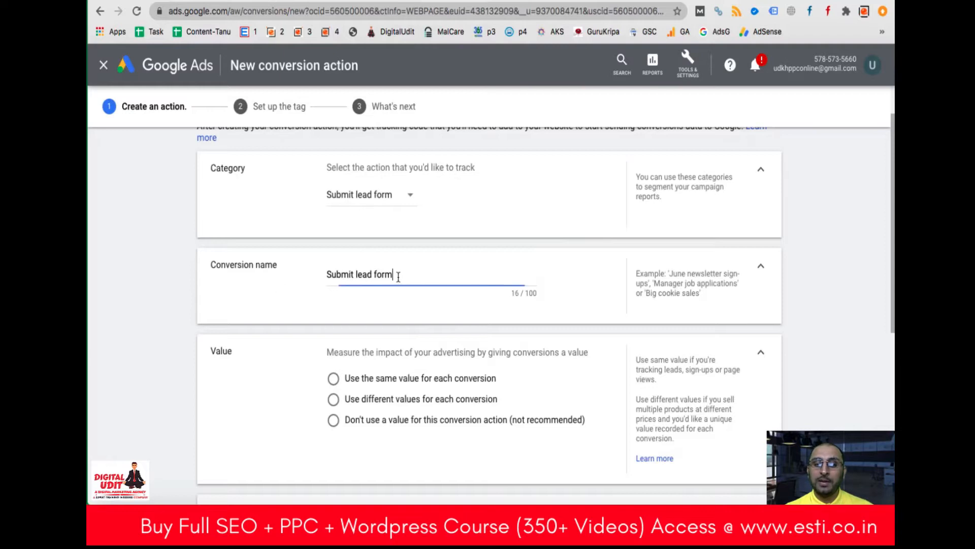
type("Lead")
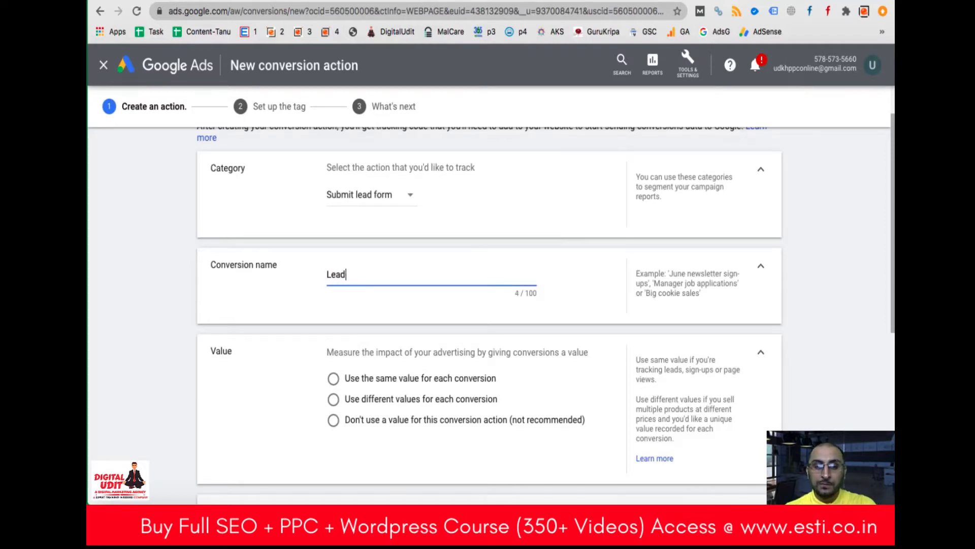
key("Left")
key("Left")
key("Left")
key("Left")
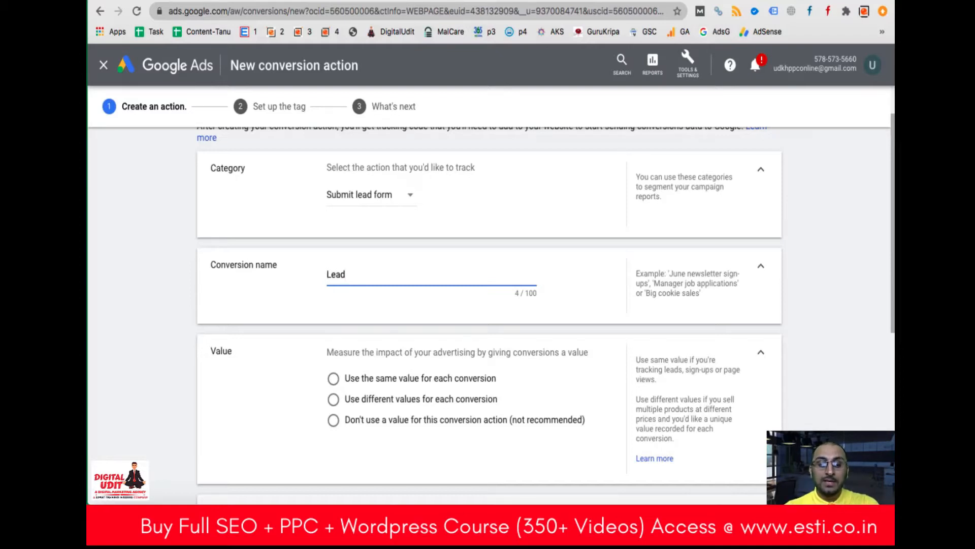
type("DM-")
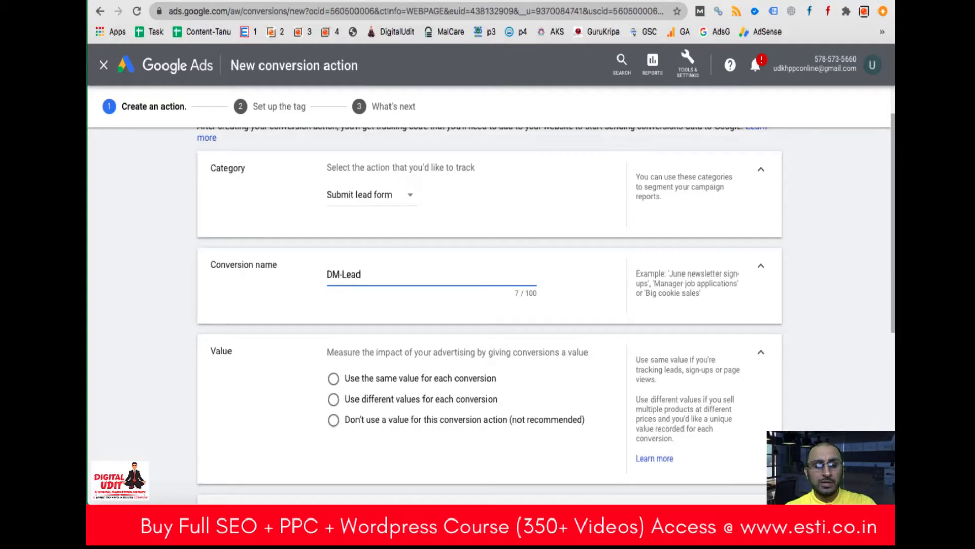
Try the options for using the same value and different values for each conversion.
scroll(165, 371, "down", 3)
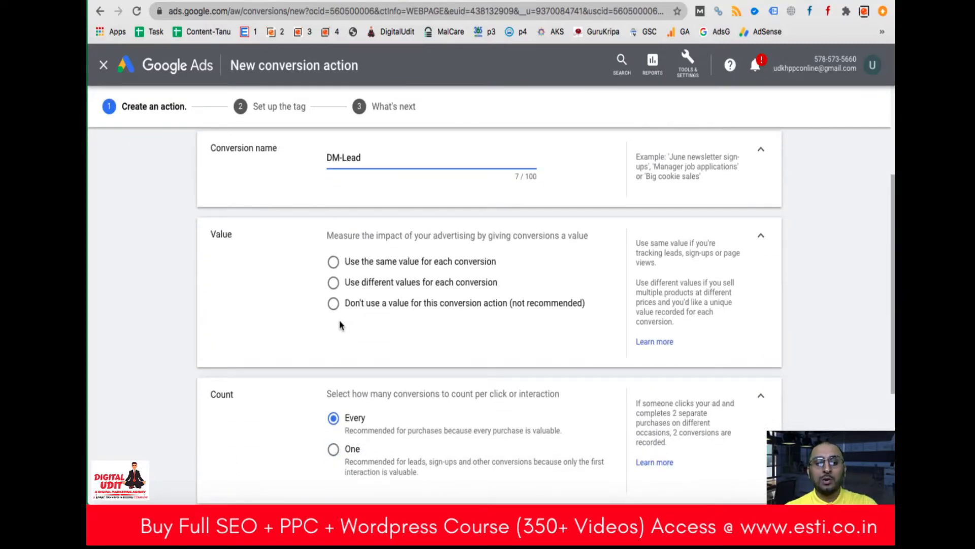
scroll(340, 324, "up", 4)
scroll(341, 325, "up", 1)
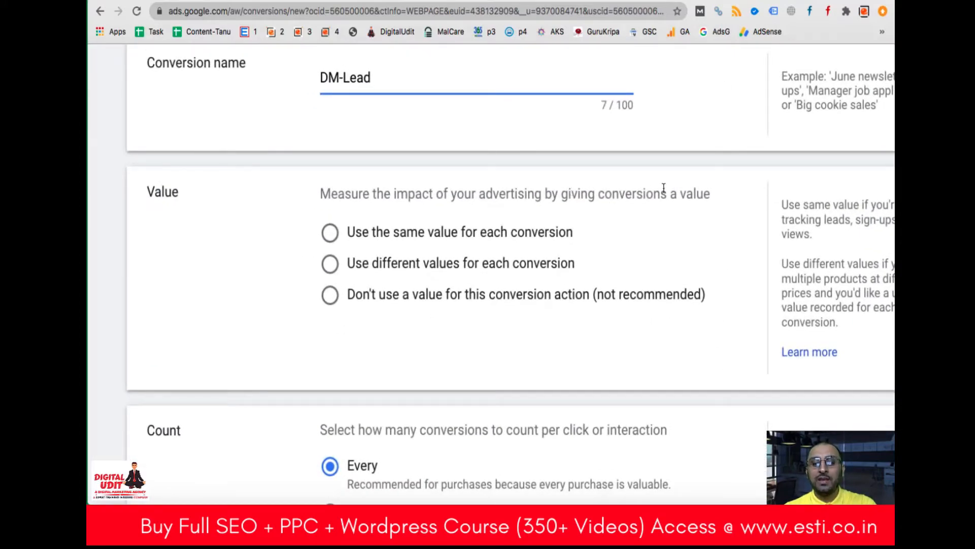
scroll(635, 243, "down", 5)
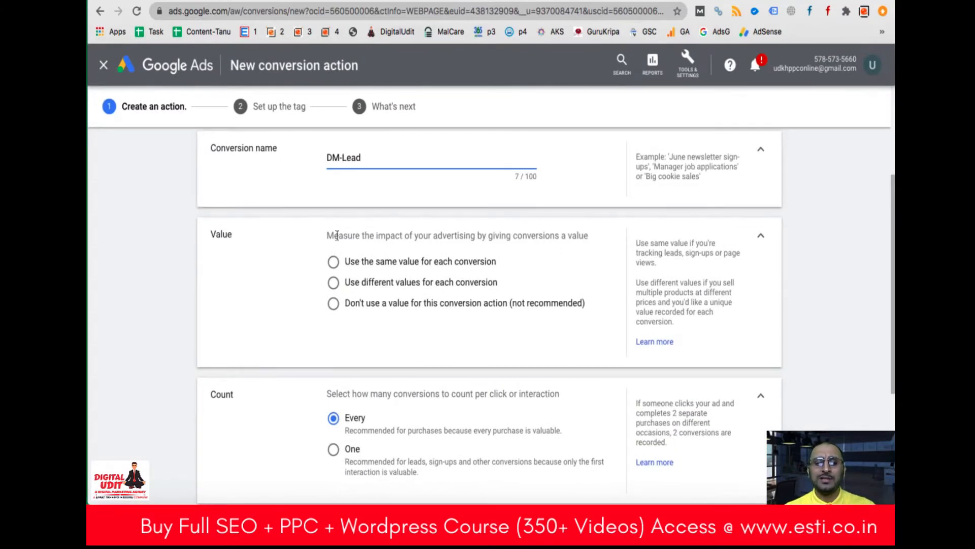
left_click(333, 264)
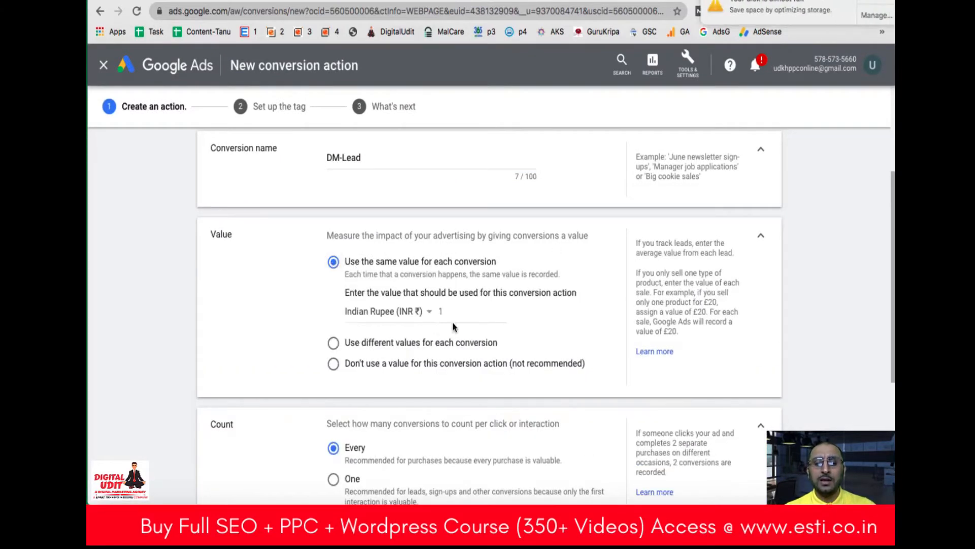
left_click(456, 312)
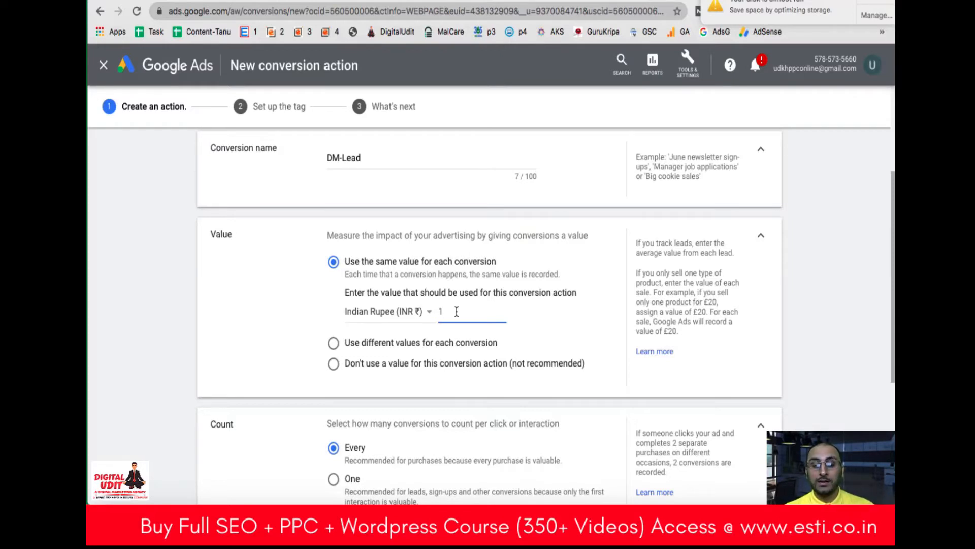
left_click(334, 343)
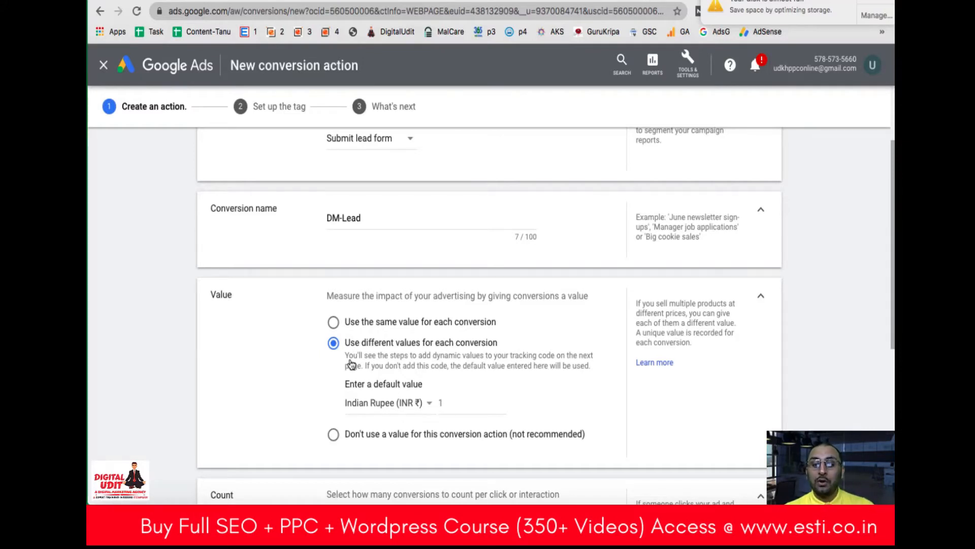
left_click(334, 323)
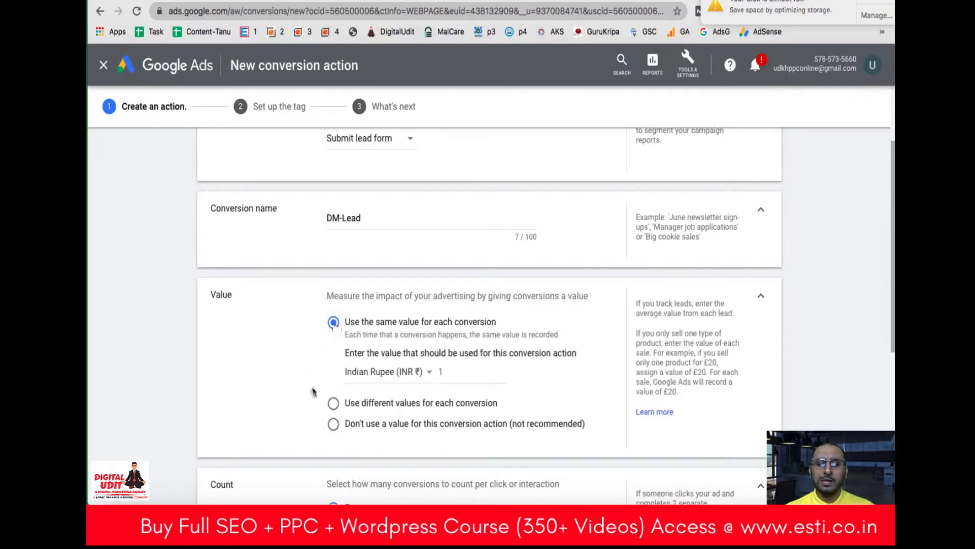
scroll(312, 392, "down", 3)
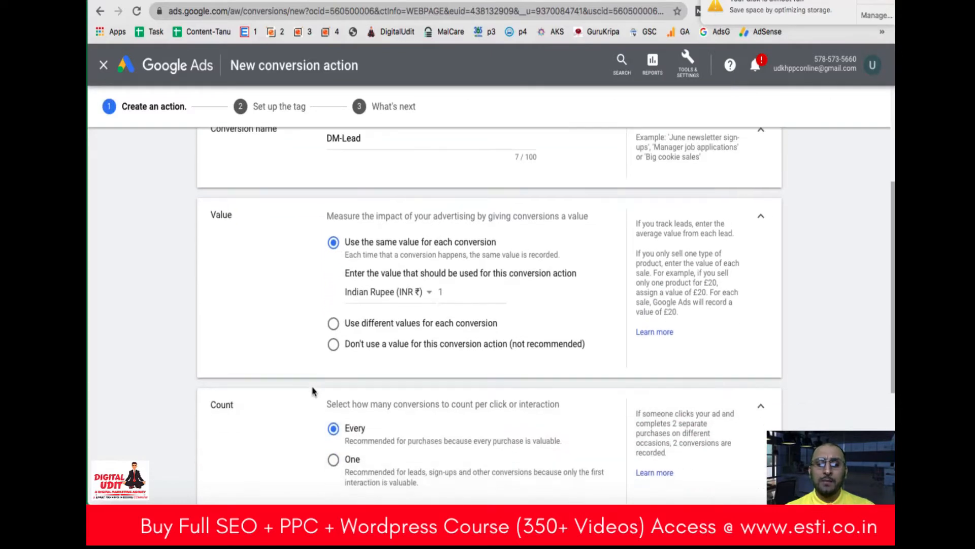
Choose not to use a value for this conversion action.
left_click(334, 344)
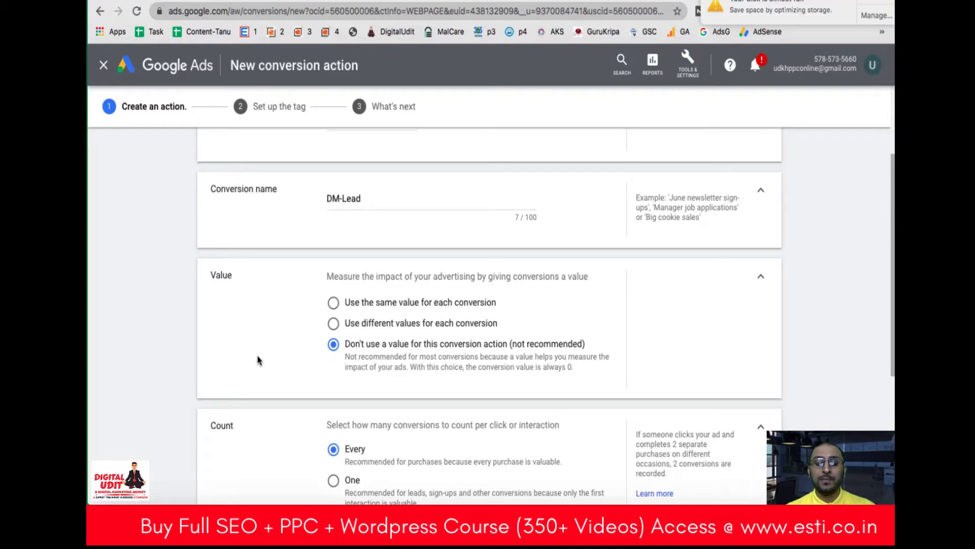
scroll(257, 359, "down", 2)
scroll(257, 358, "down", 2)
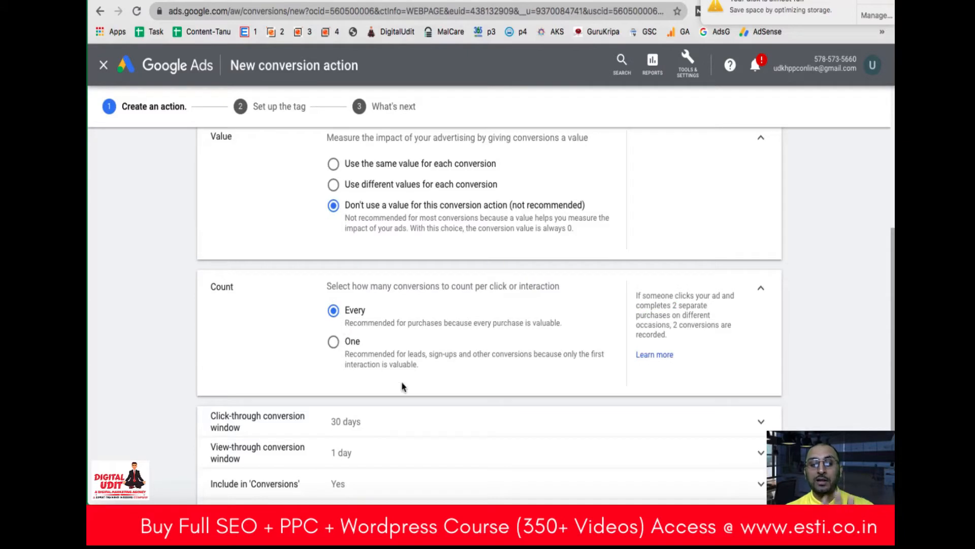
Expand the click-through conversion window setting and view the durations it offers without changing the selection.
scroll(402, 387, "down", 2)
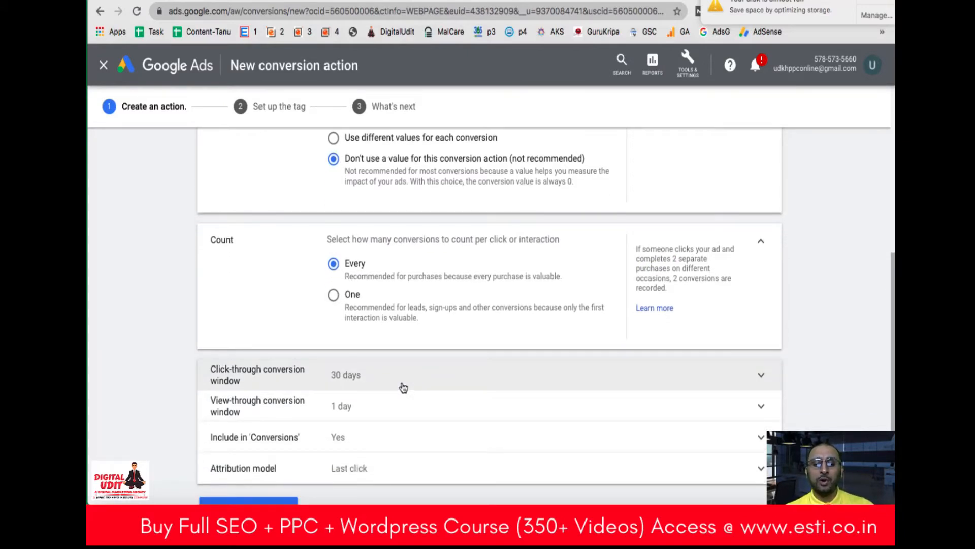
scroll(403, 388, "down", 2)
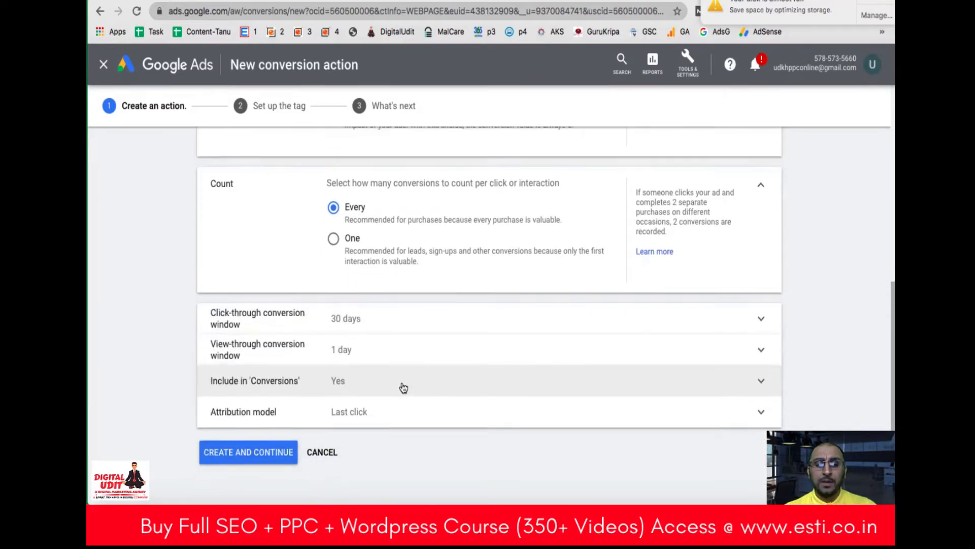
left_click(395, 319)
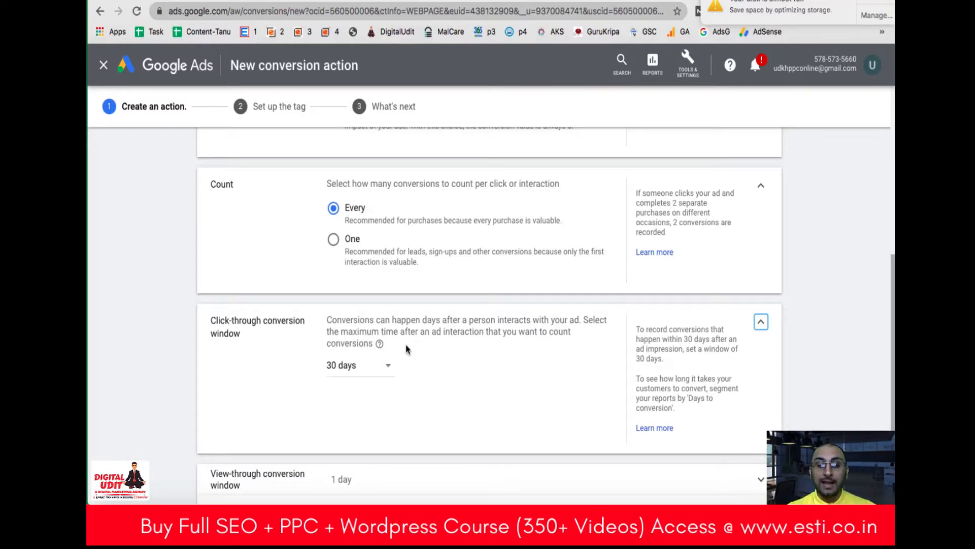
left_click(388, 365)
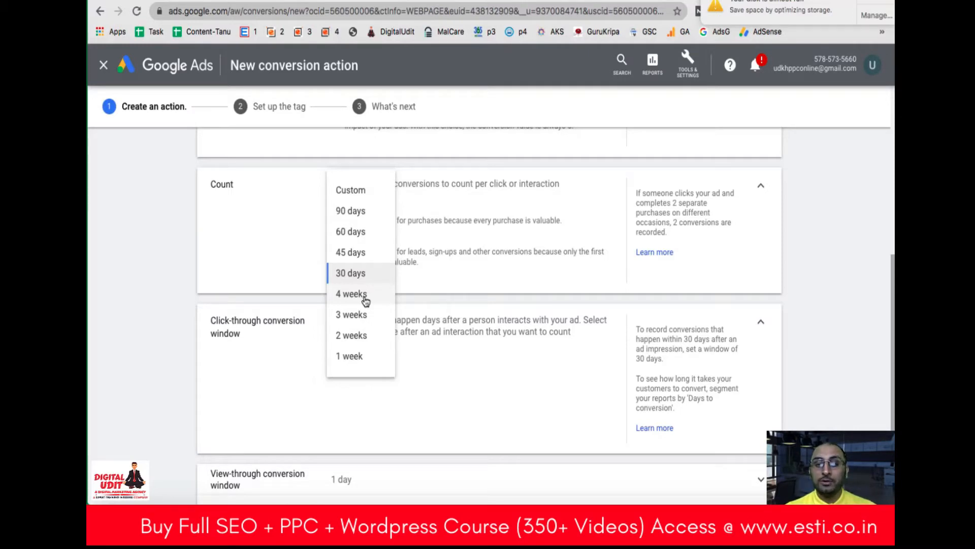
left_click(281, 415)
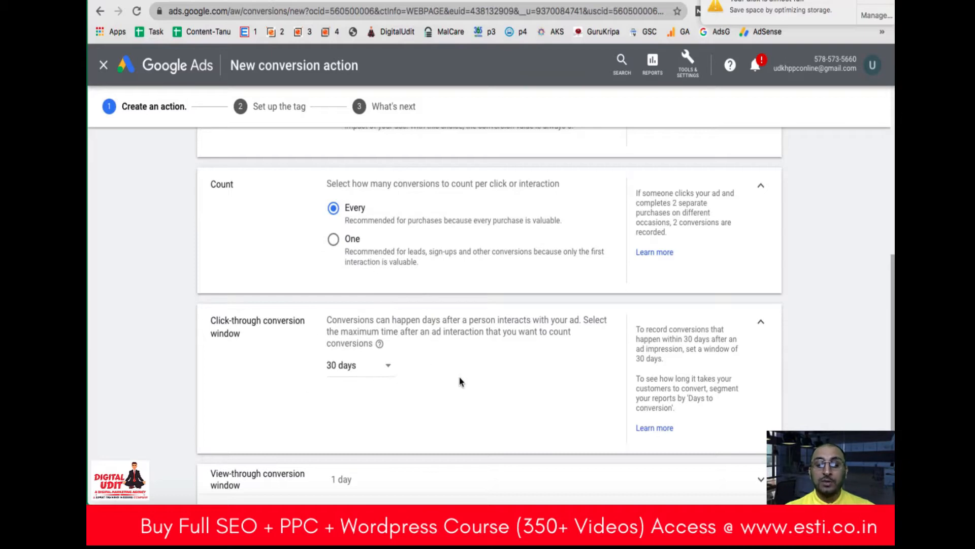
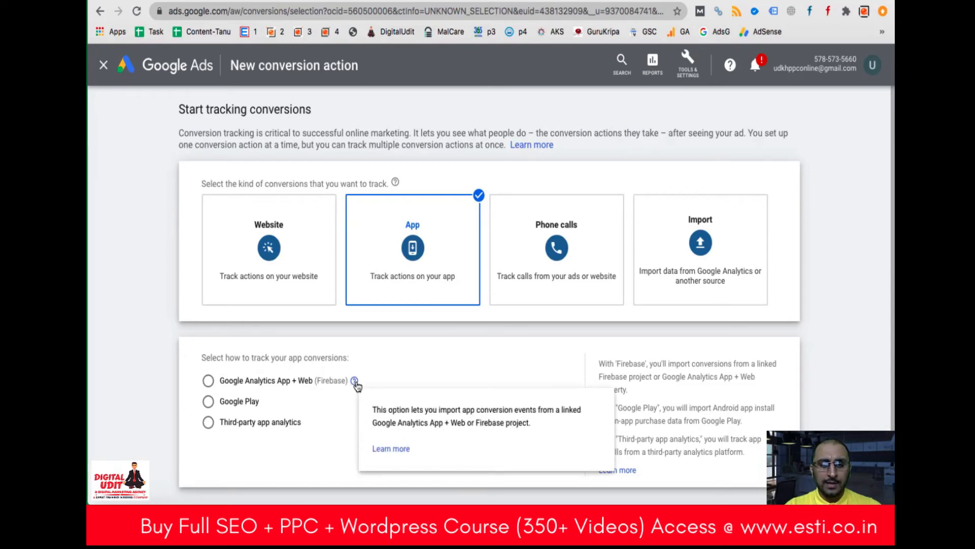
Choose Google Play installations as the way to track app conversions and continue to the action's settings.
mouse_move(357, 386)
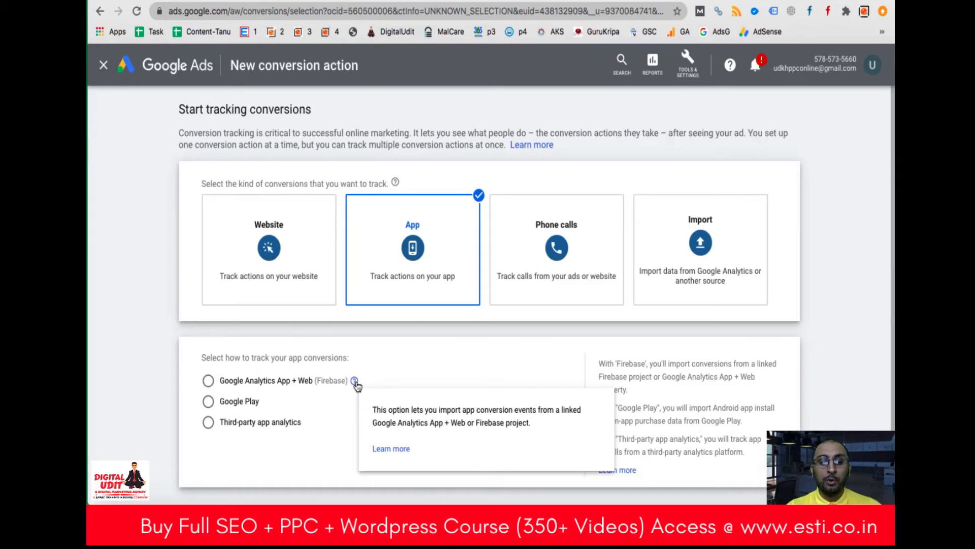
left_click(209, 403)
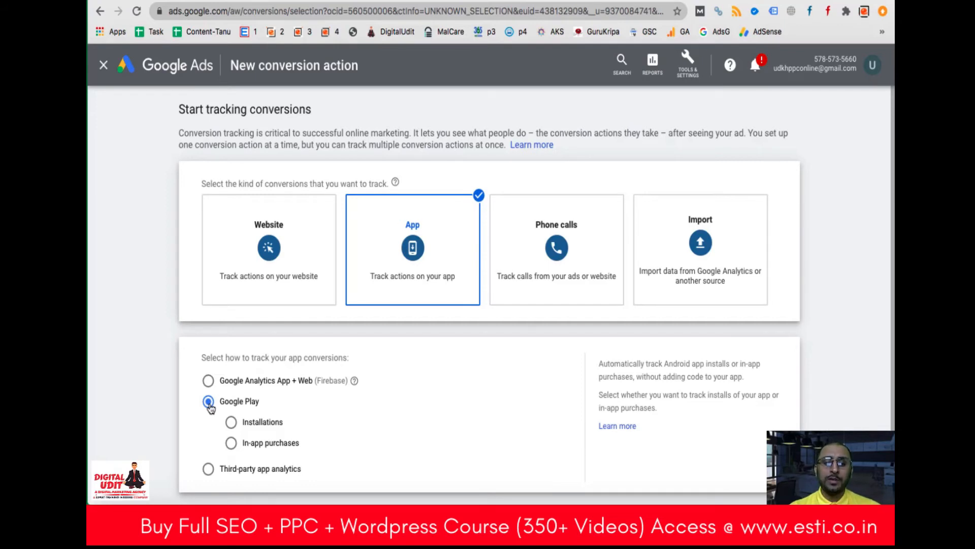
left_click(246, 428)
scroll(369, 432, "down", 3)
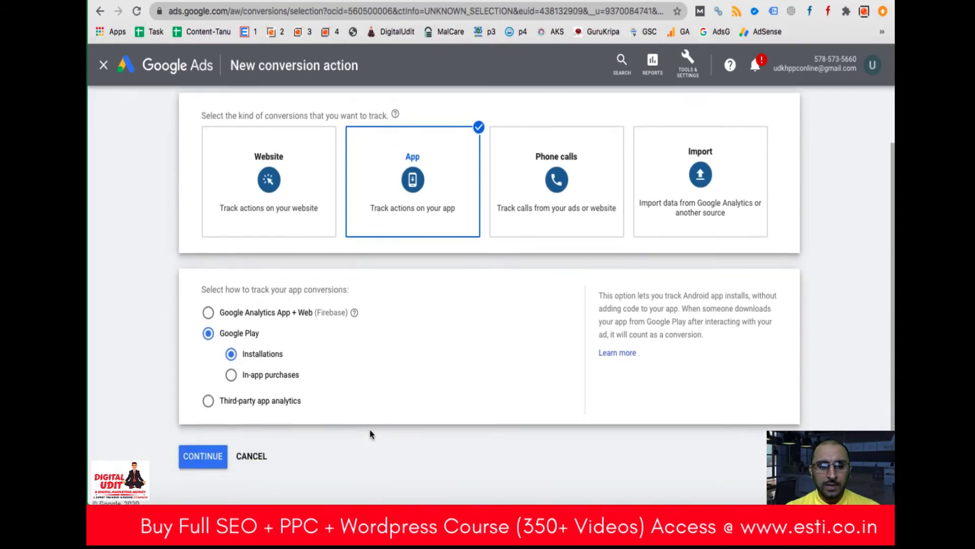
left_click(200, 452)
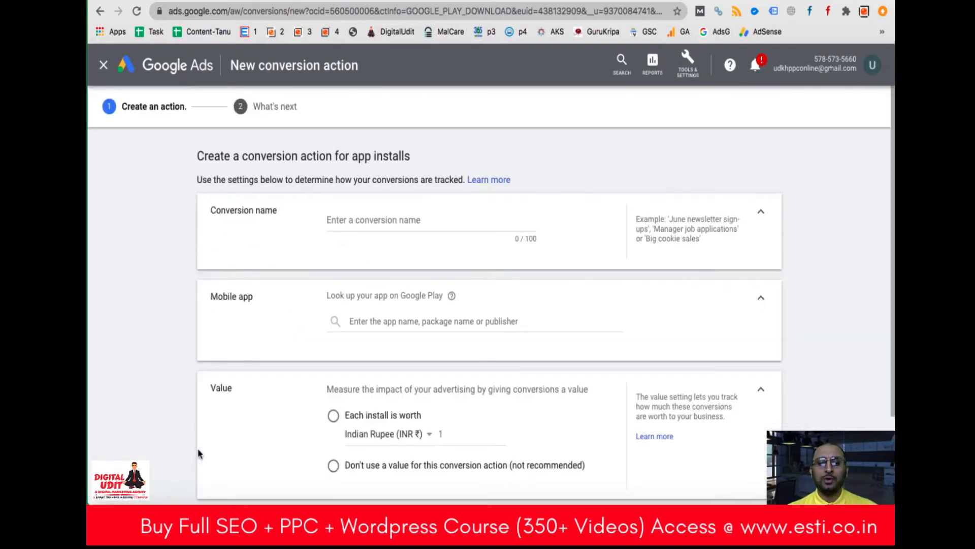
Name the conversion App Install and look up and select the Subway Surfers app by SYBO Games.
left_click(363, 220)
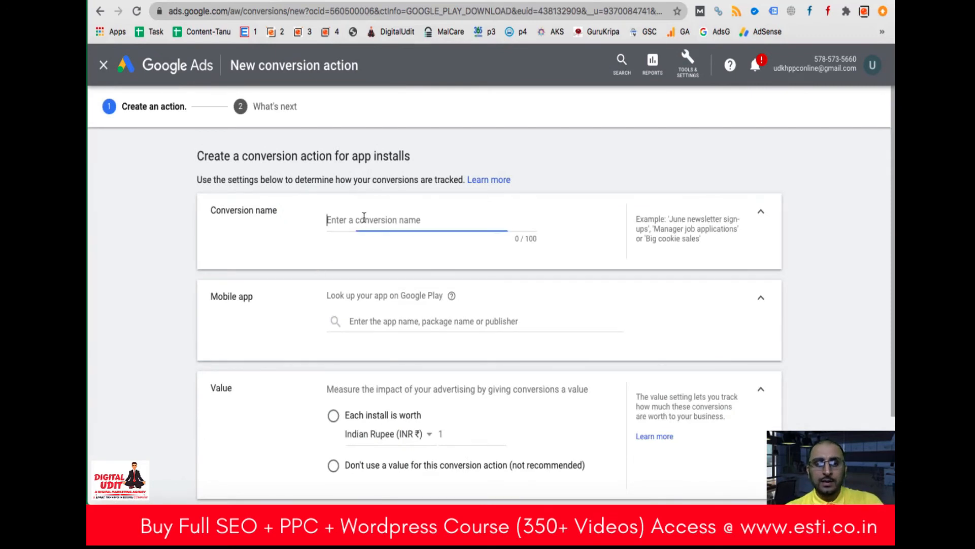
type("App Insta")
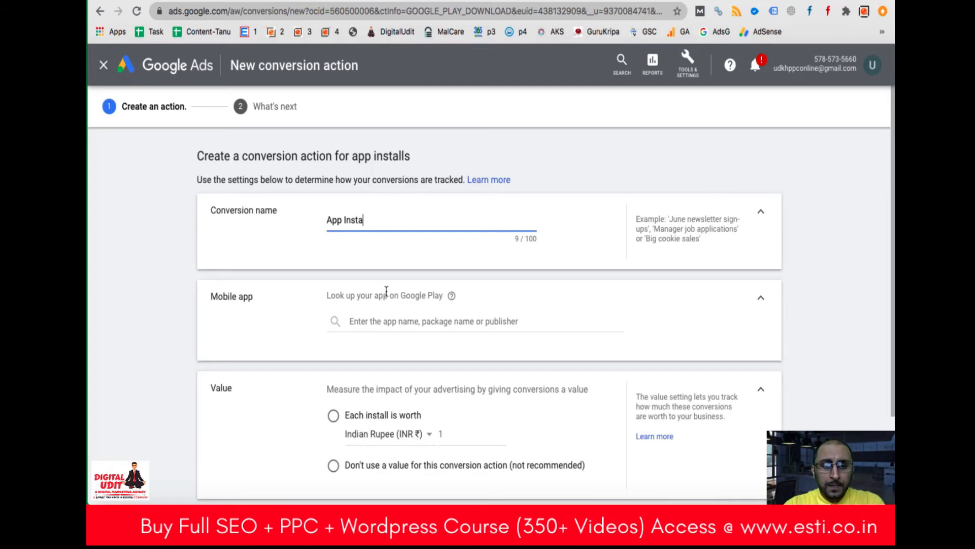
type("ll")
left_click(381, 323)
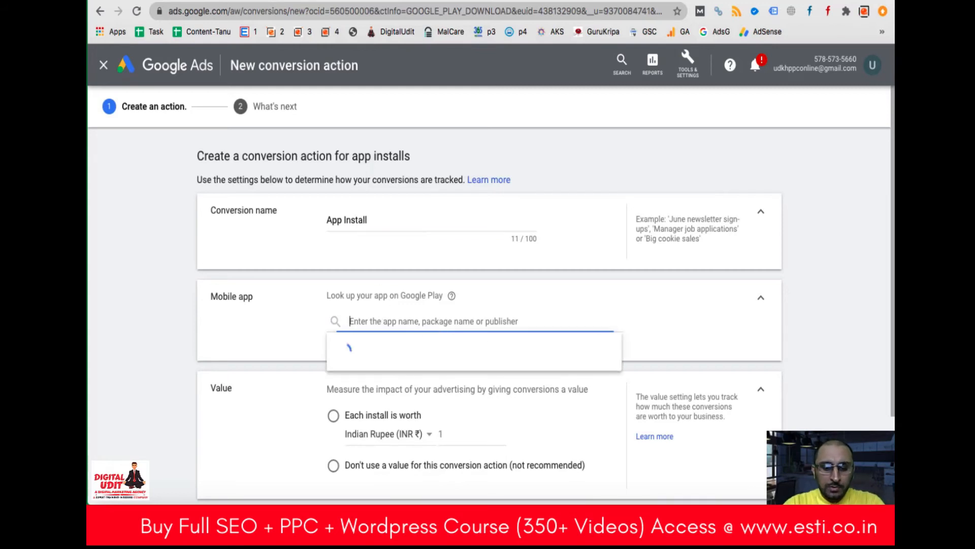
type("subway surfer")
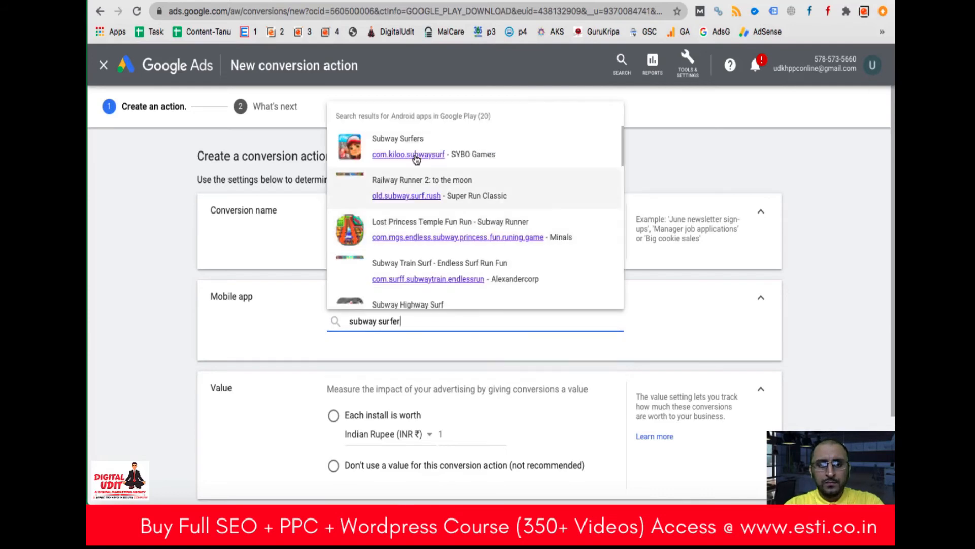
left_click(416, 140)
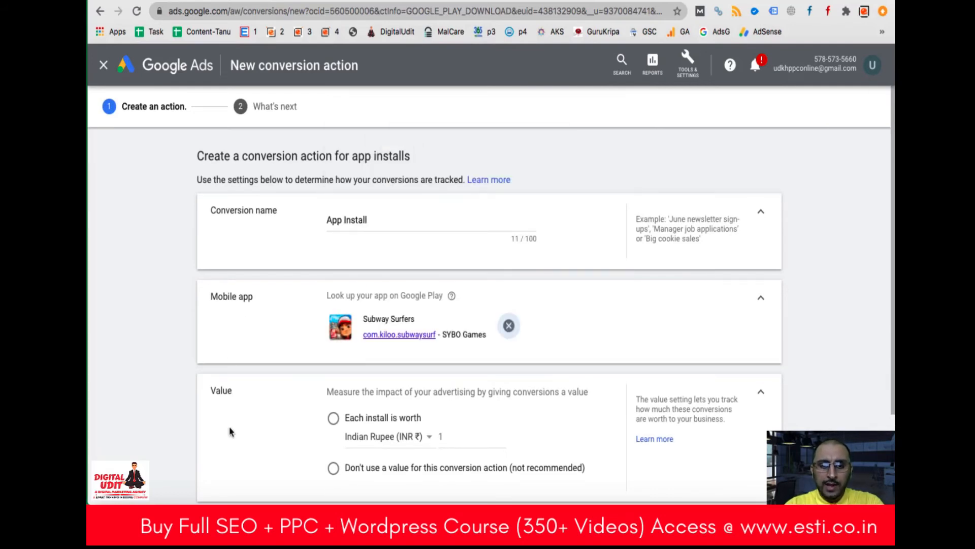
scroll(230, 432, "down", 3)
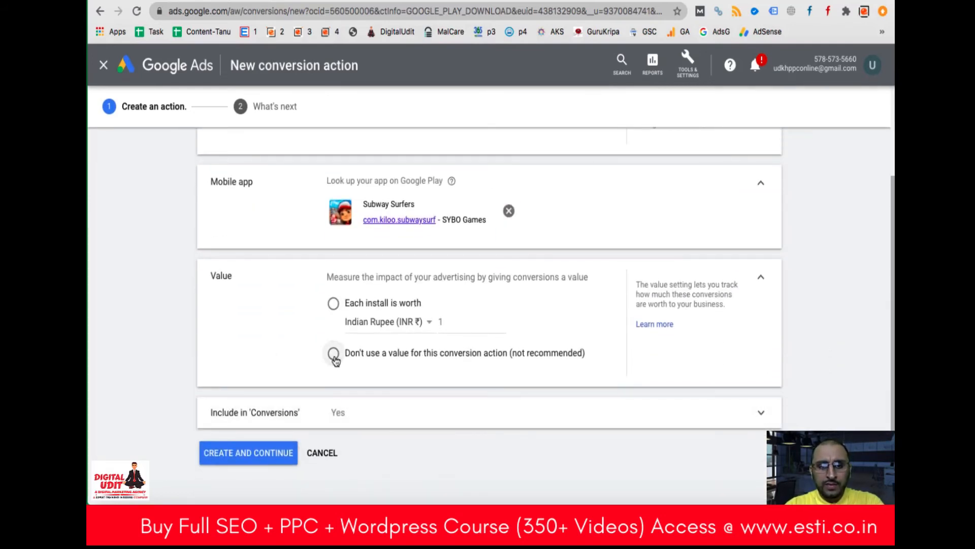
Choose not to use a value for the app install conversion, then create the action and finish its setup.
left_click(333, 353)
scroll(274, 444, "down", 1)
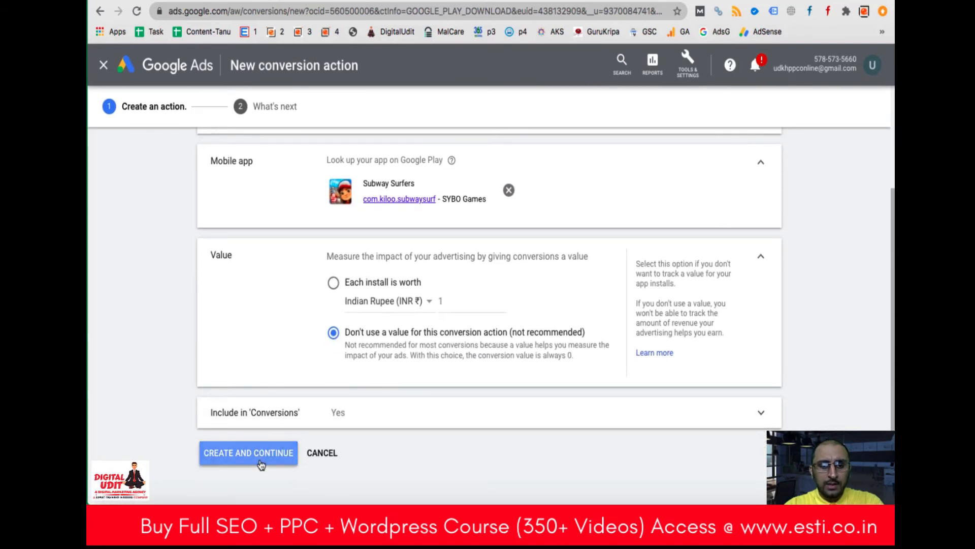
left_click(261, 464)
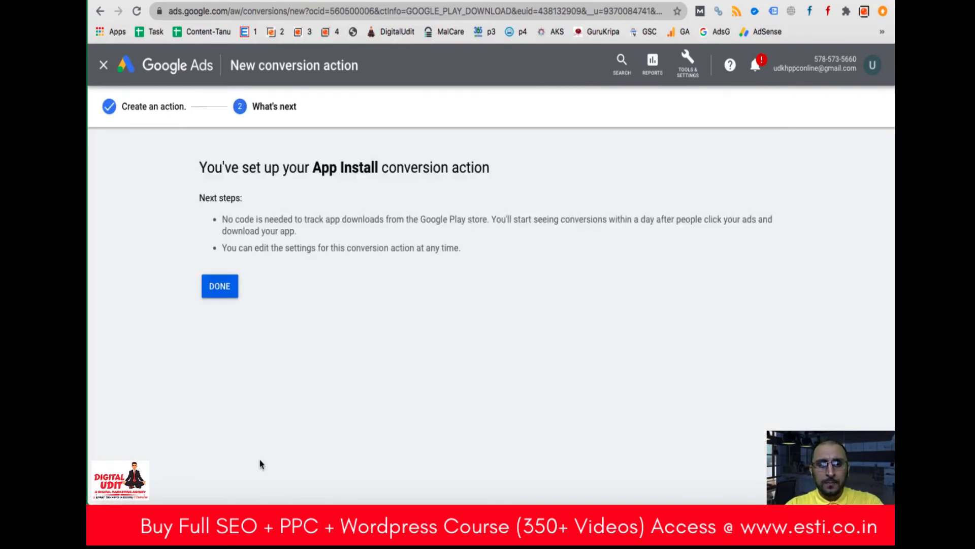
left_click(220, 286)
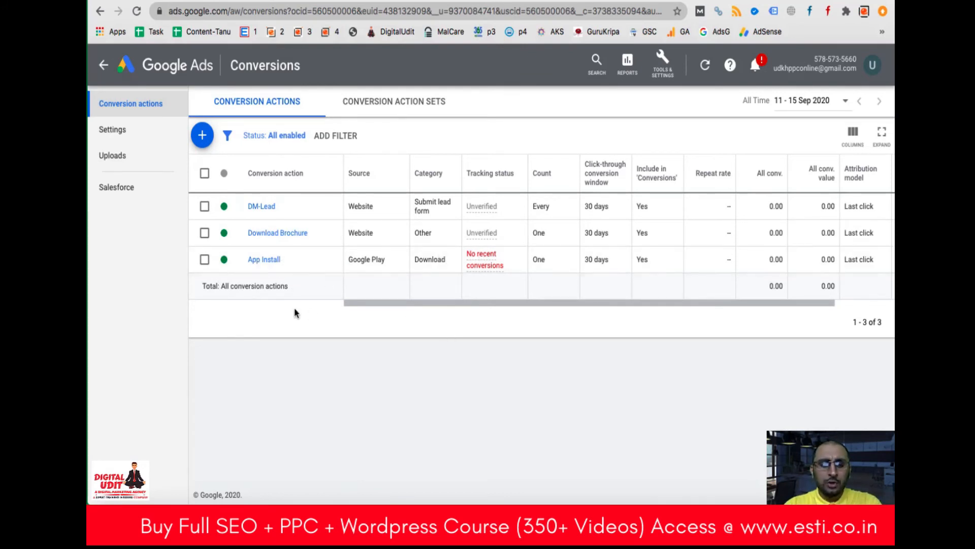
Start a new app conversion action tracking Google Play in-app purchases and continue to its settings.
left_click(203, 137)
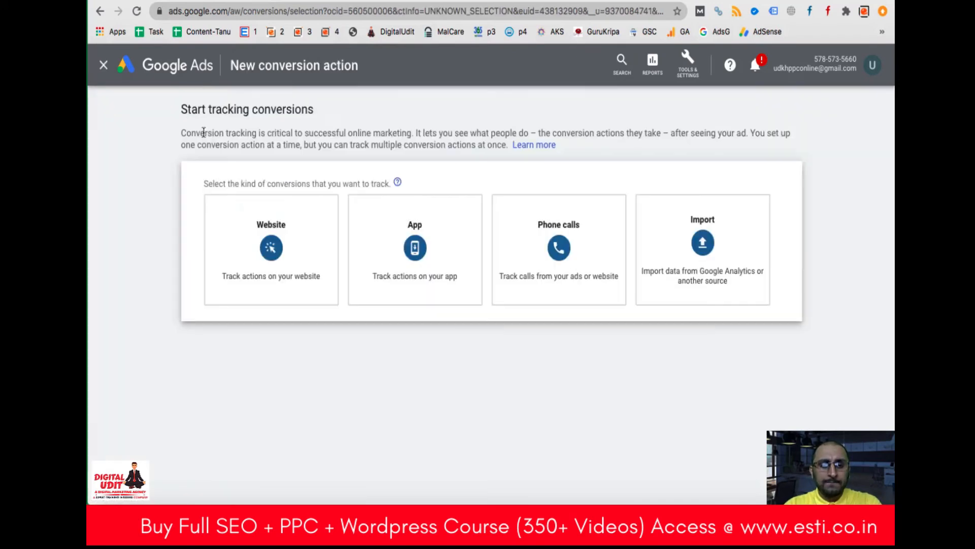
left_click(404, 287)
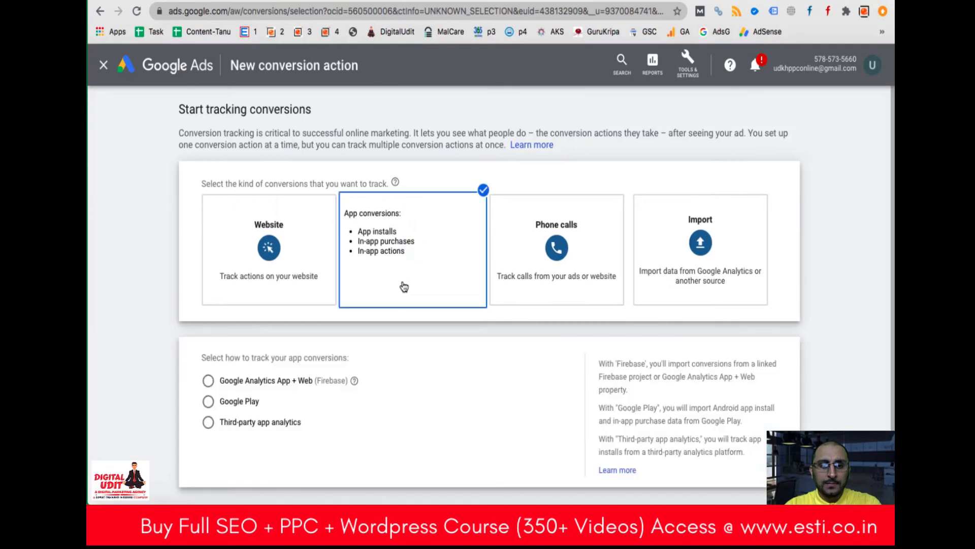
left_click(208, 402)
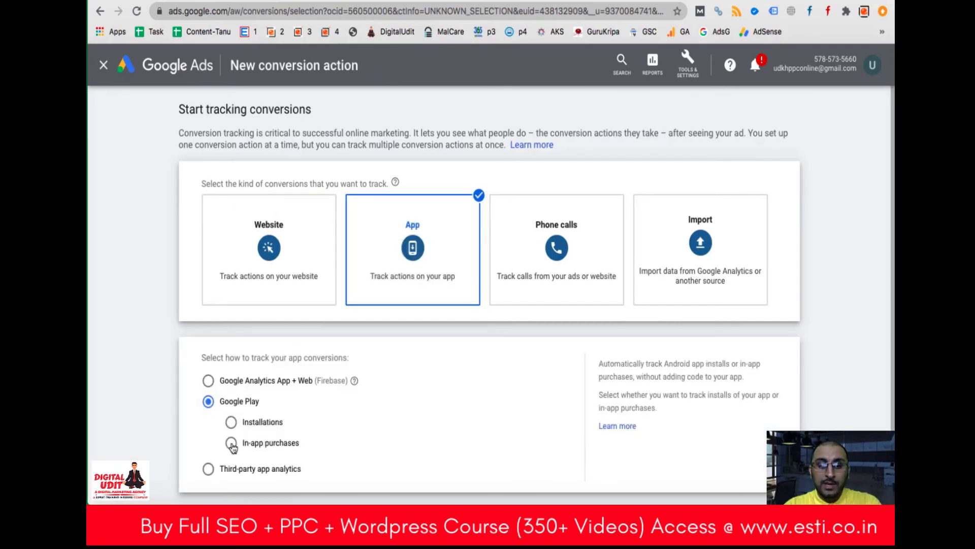
left_click(441, 450)
scroll(441, 450, "down", 3)
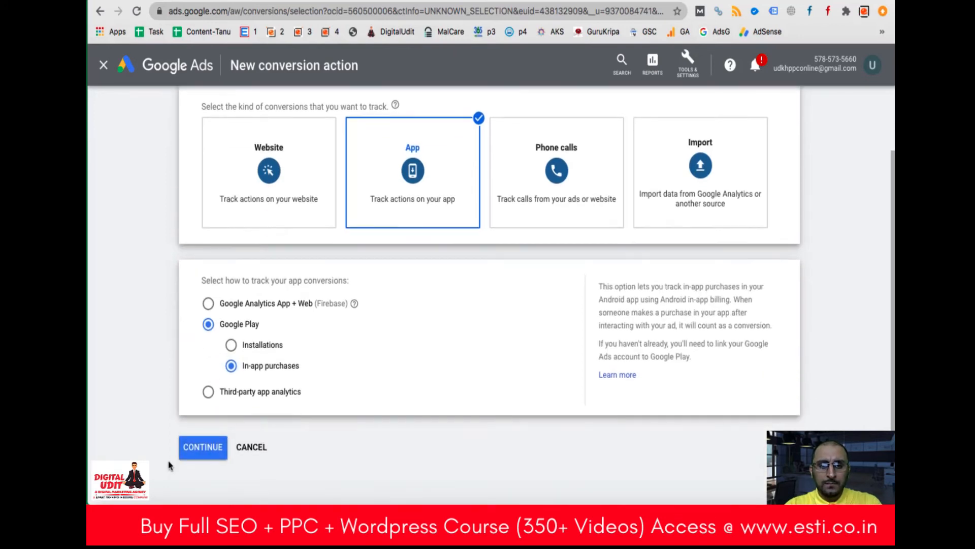
left_click(196, 456)
Name the conversion In App Purchase and look up and select the Subway Surfers app by SYBO Games.
left_click(434, 224)
type("In ")
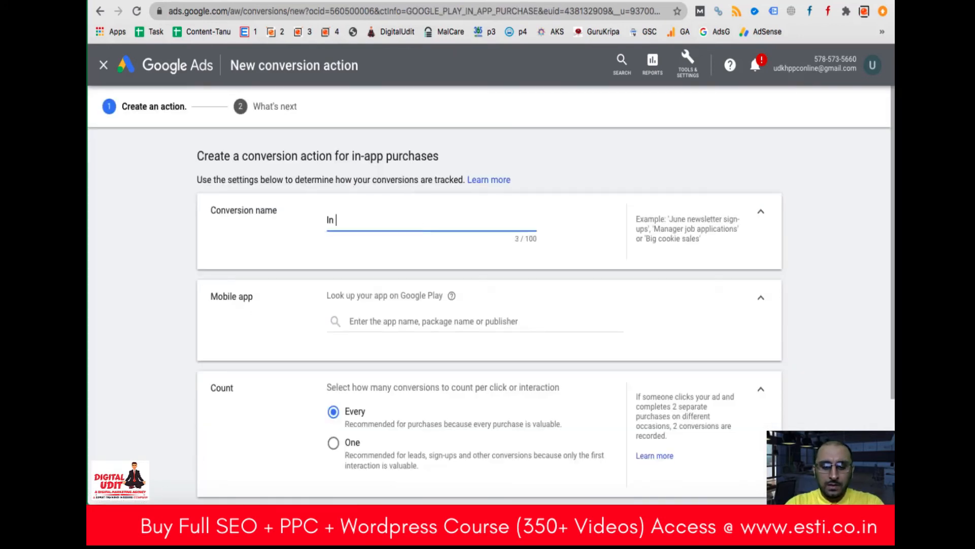
type("App ")
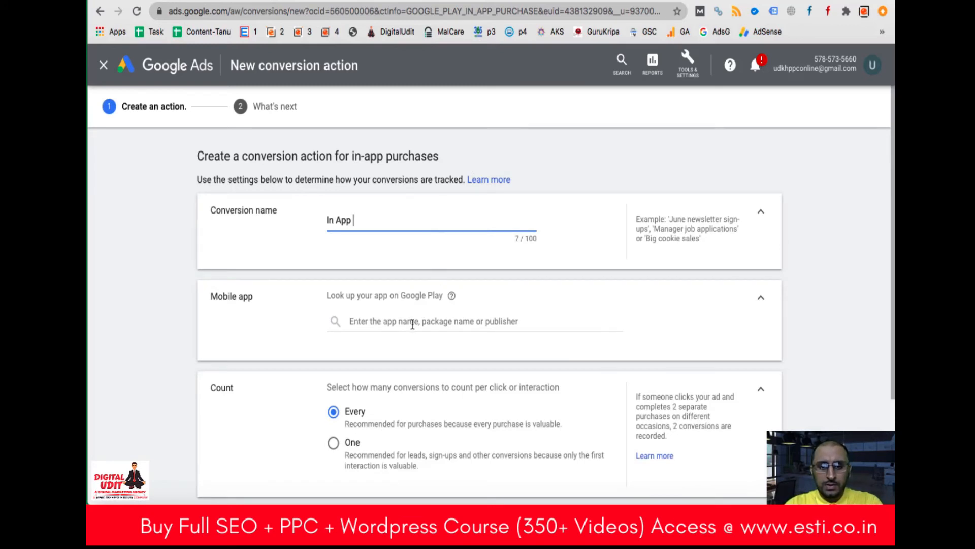
type("Purchase")
left_click(356, 321)
type("subway")
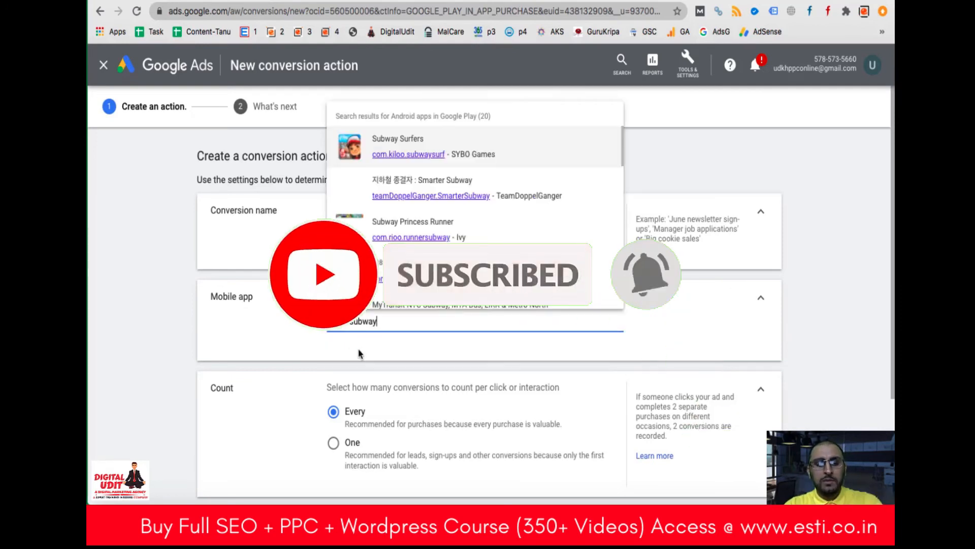
left_click(393, 141)
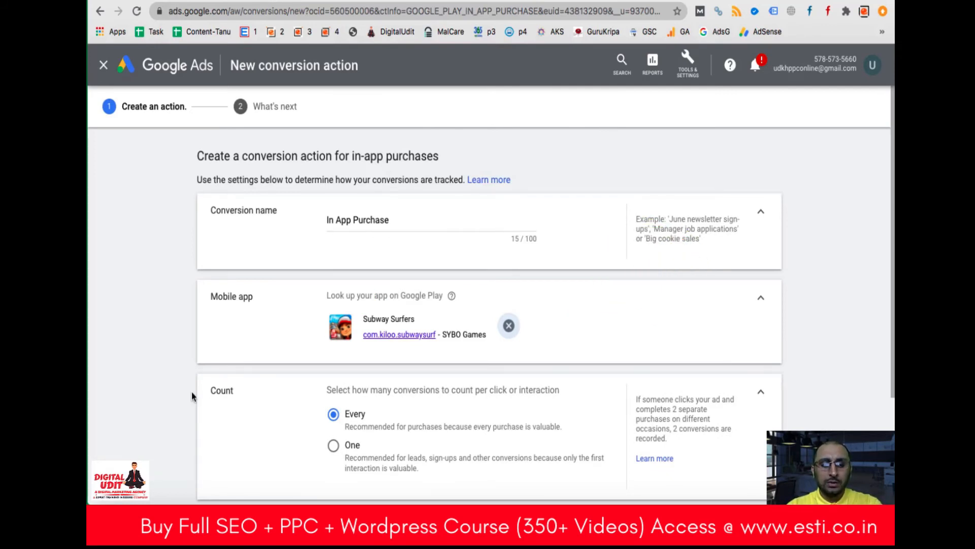
Set the in-app purchase conversion count to One, then create the action and finish its setup.
scroll(179, 411, "down", 3)
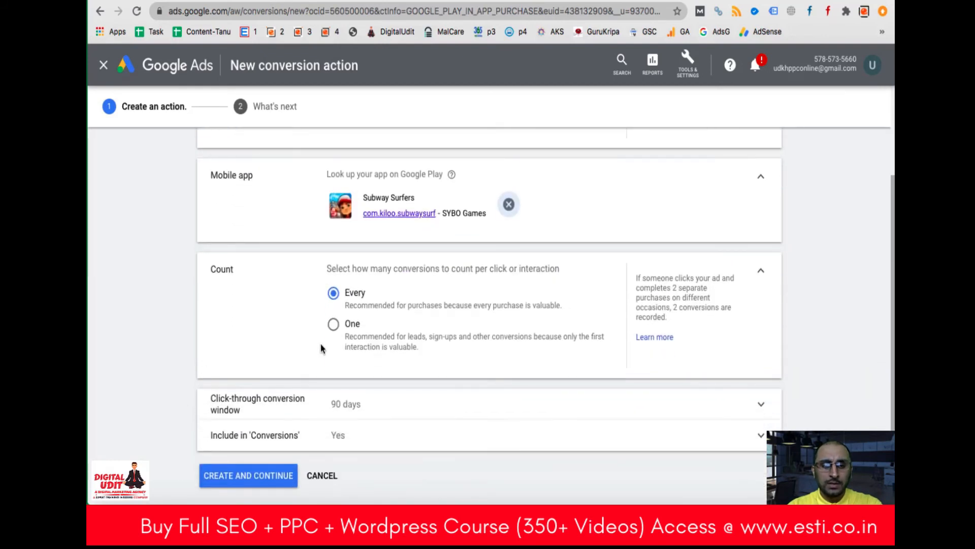
left_click(335, 327)
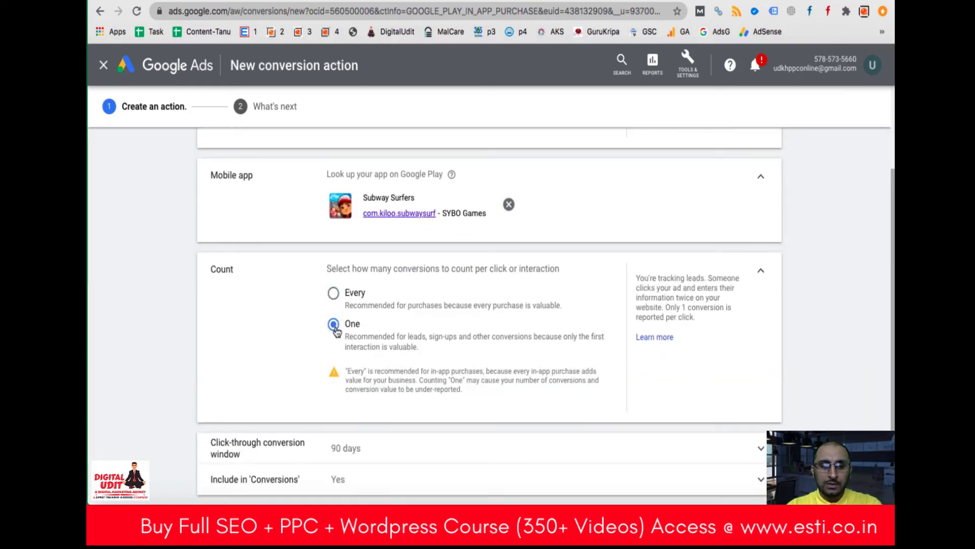
scroll(251, 427, "down", 2)
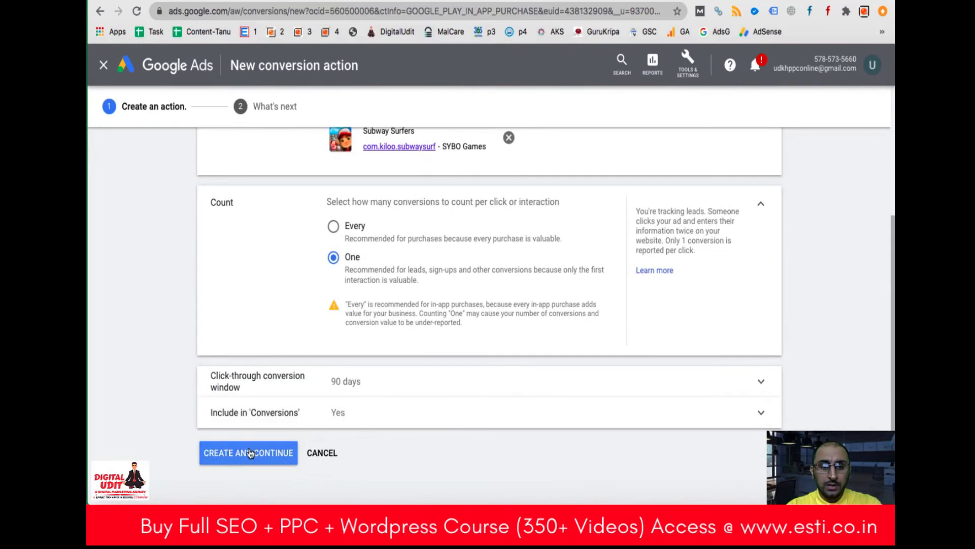
left_click(249, 452)
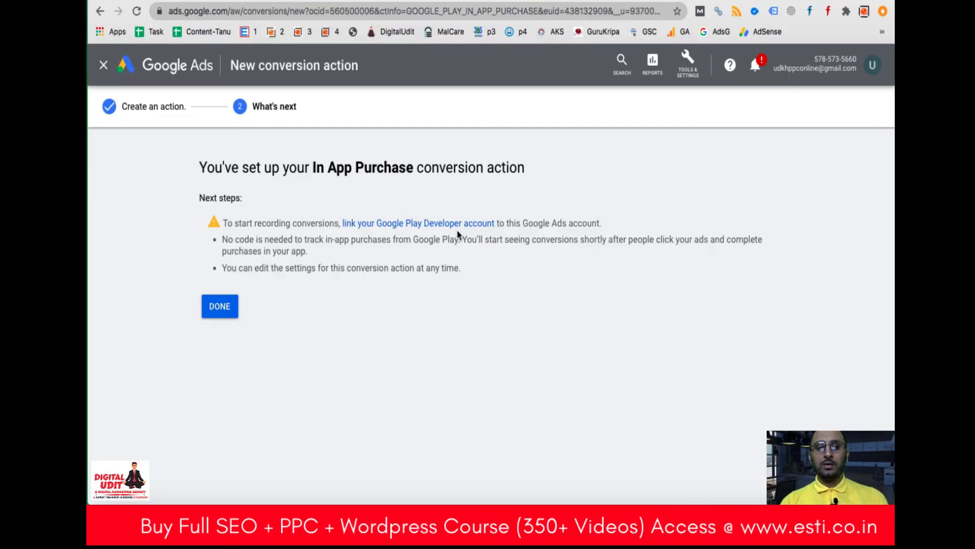
left_click(226, 312)
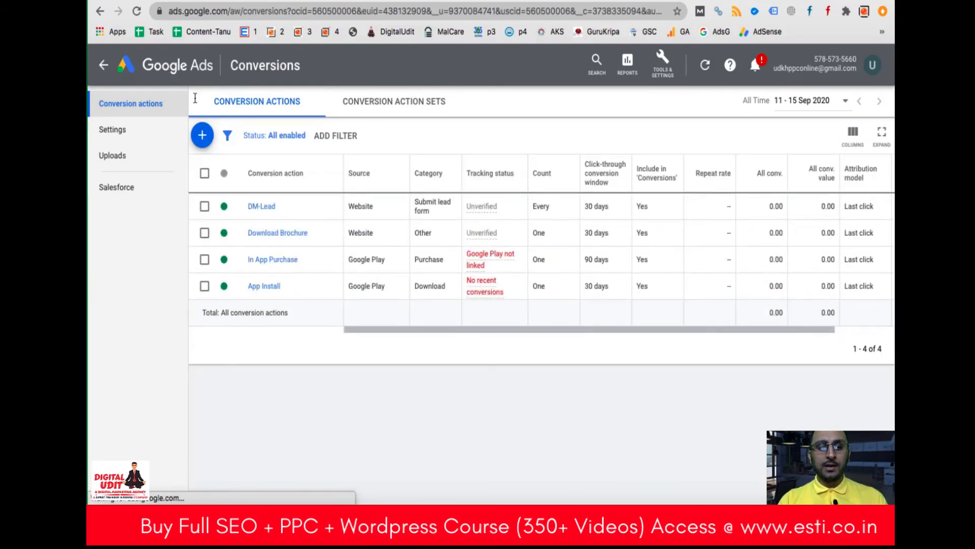
Start a new phone calls conversion action for calls from ads using call extensions or call-only ads and continue to its settings.
left_click(202, 145)
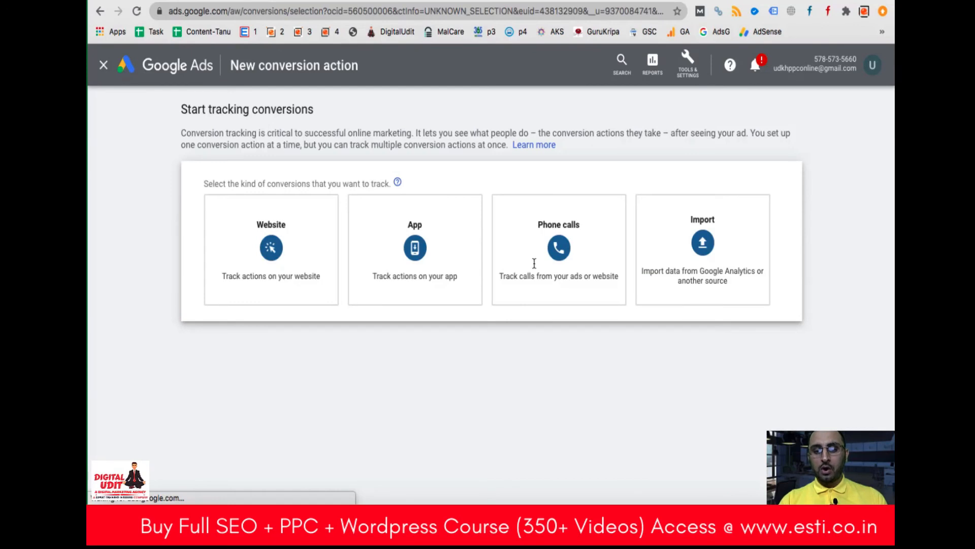
mouse_move(535, 264)
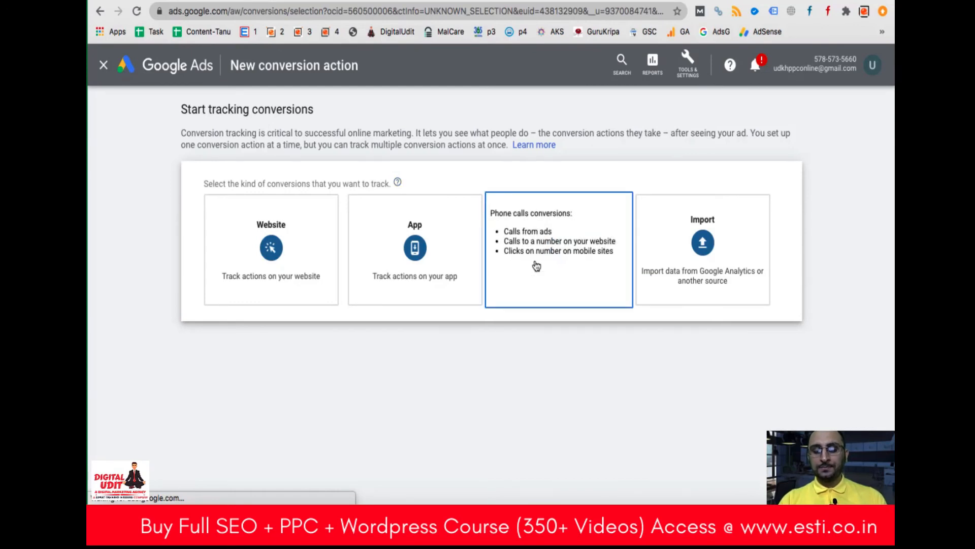
left_click(537, 266)
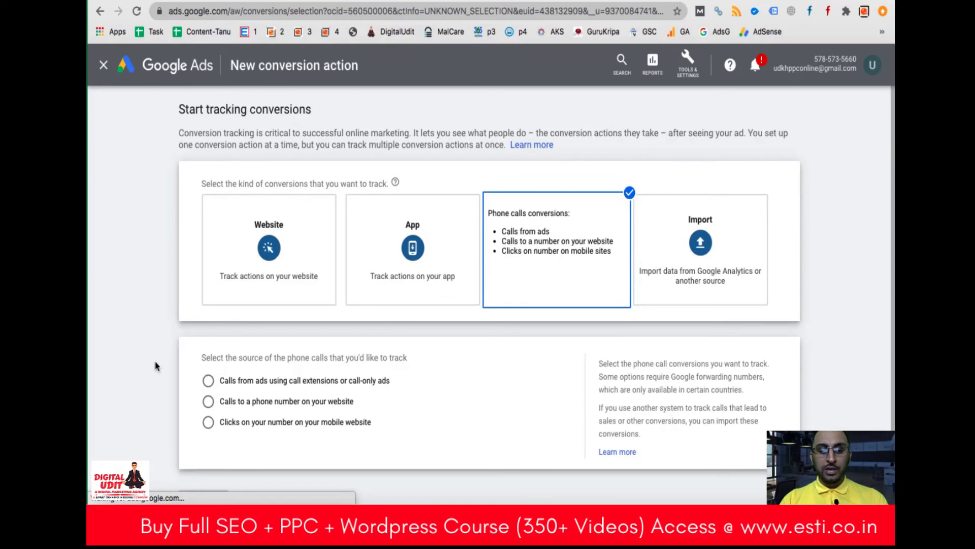
scroll(157, 367, "down", 2)
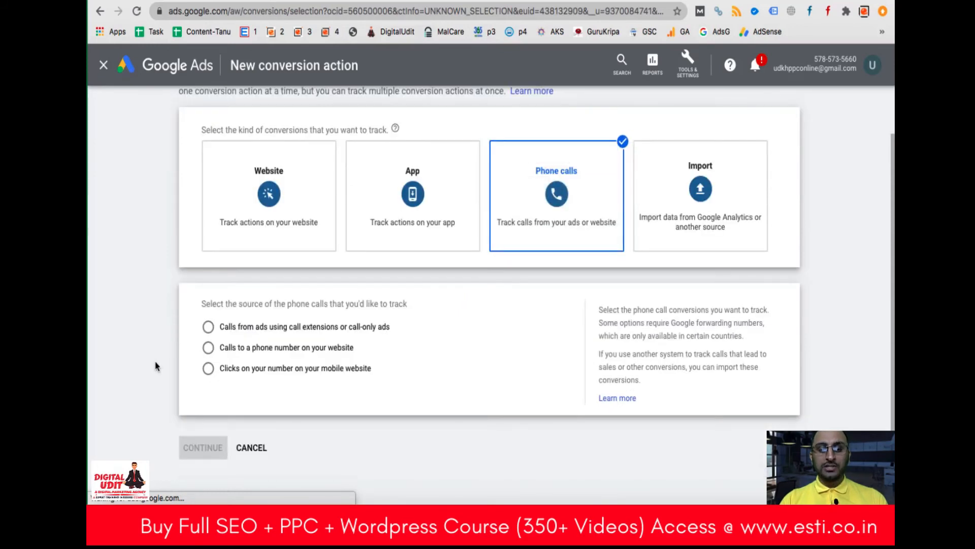
left_click(208, 328)
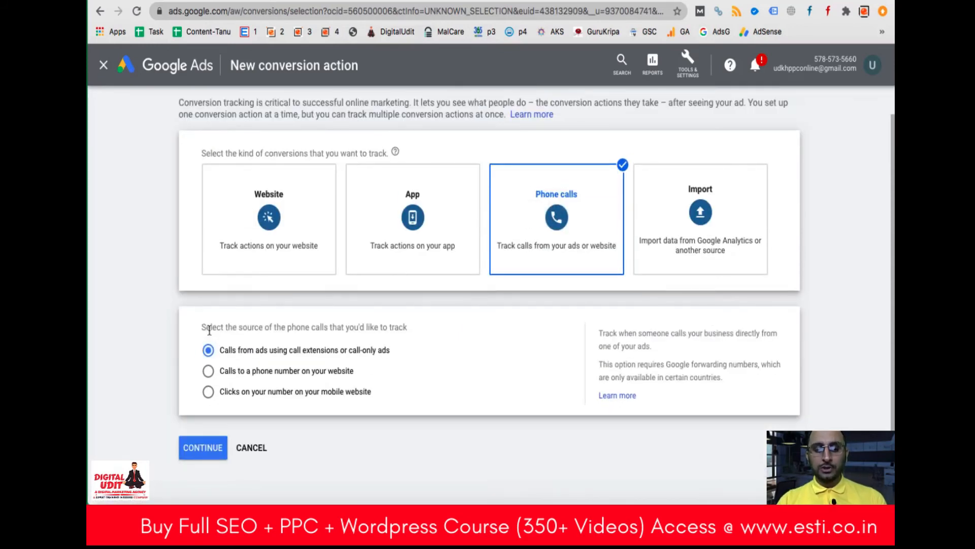
left_click(210, 448)
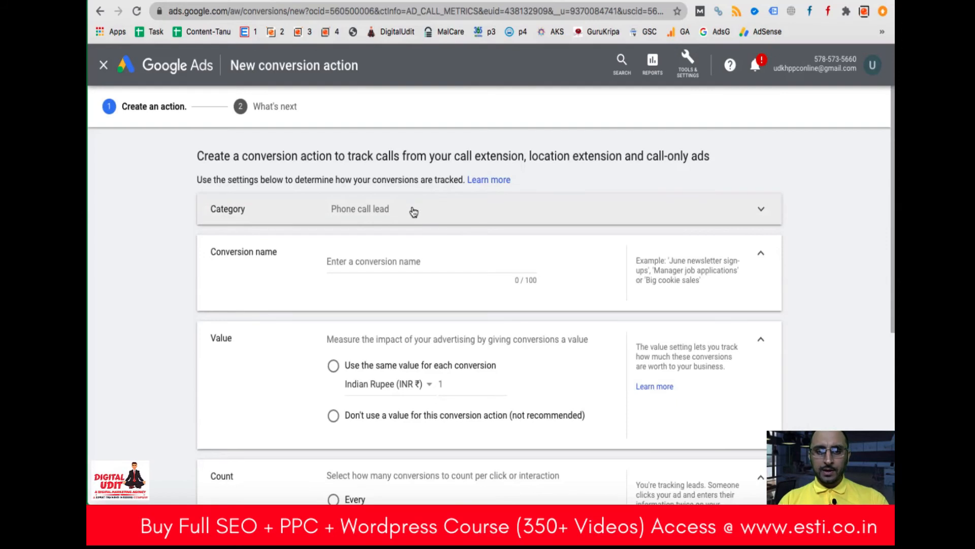
Expand the category setting and view the available categories, leaving Phone call lead selected.
left_click(412, 209)
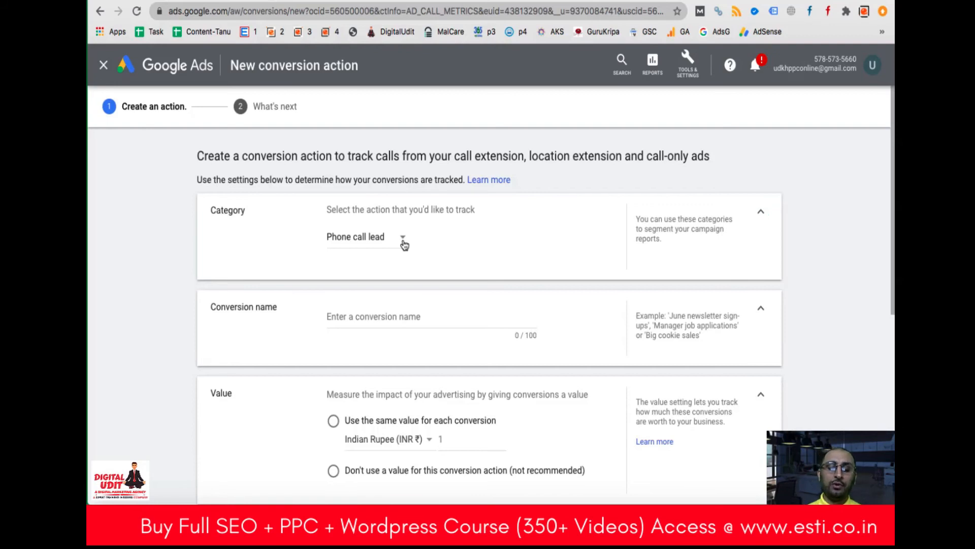
left_click(404, 239)
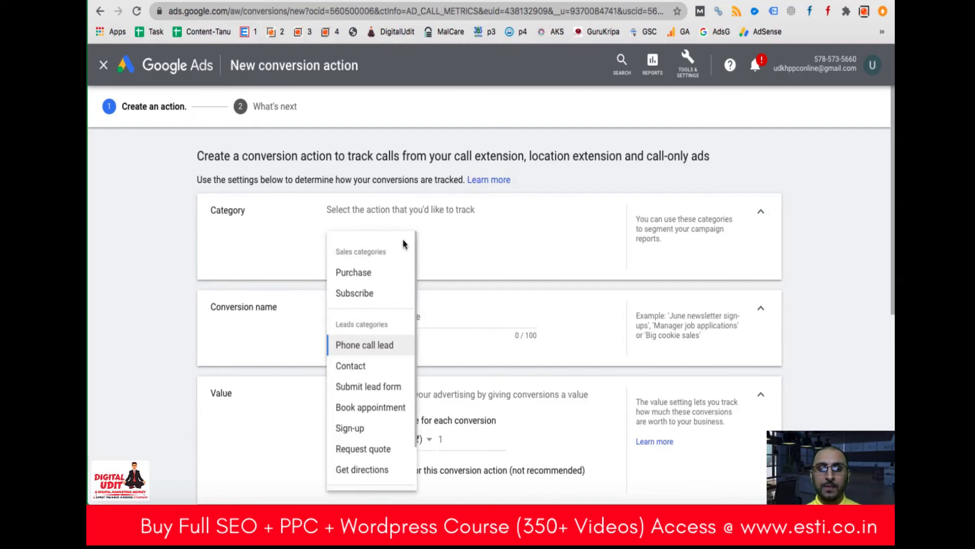
left_click(469, 246)
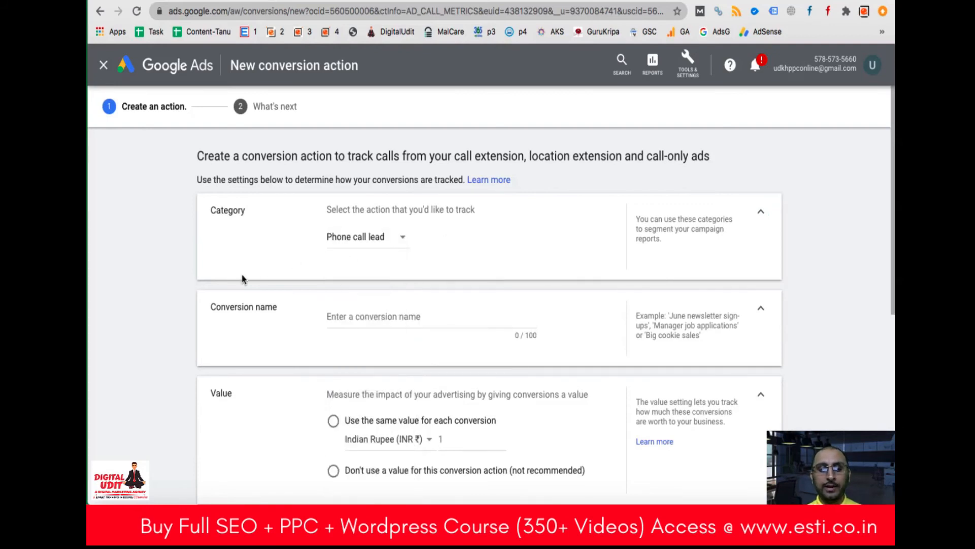
Name the phone call conversion Call Ext or Call Only.
left_click(372, 319)
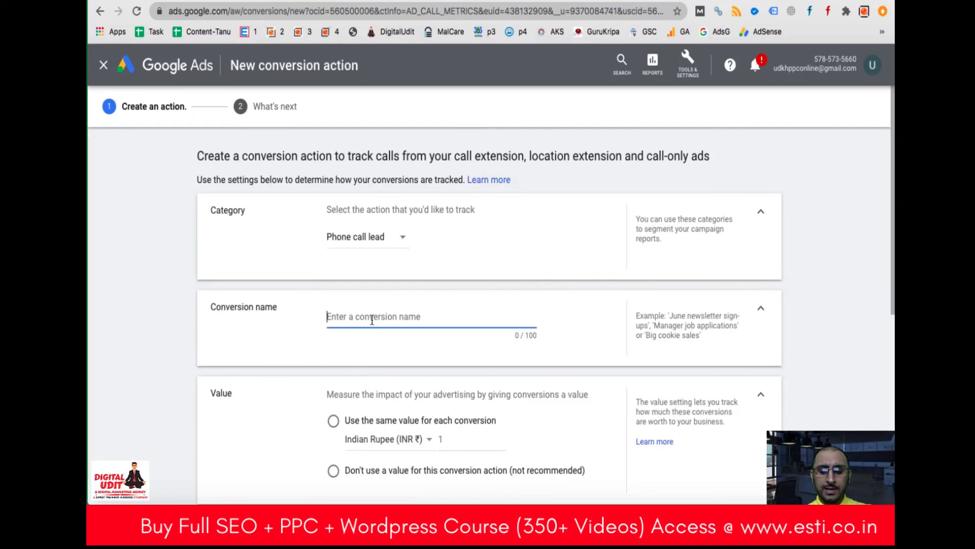
type("Cal")
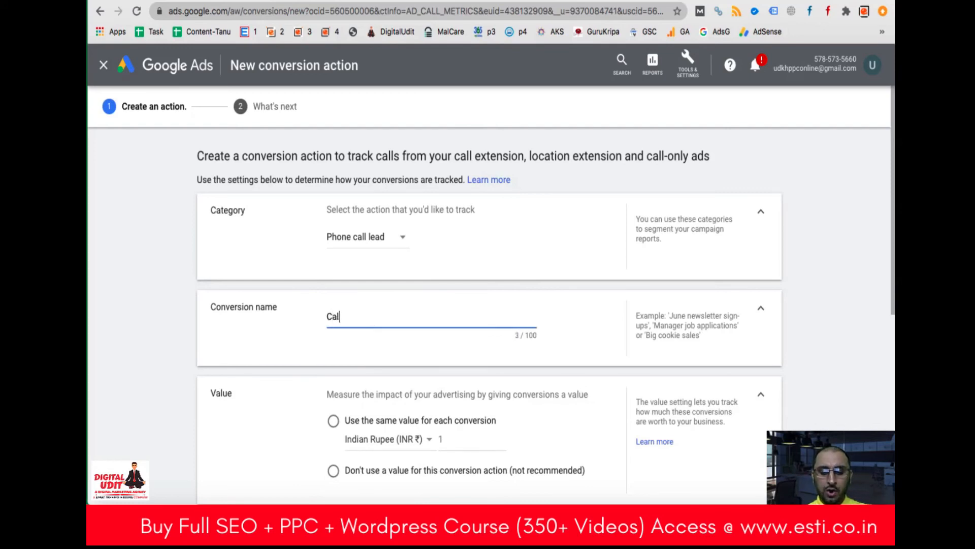
type("l Ext")
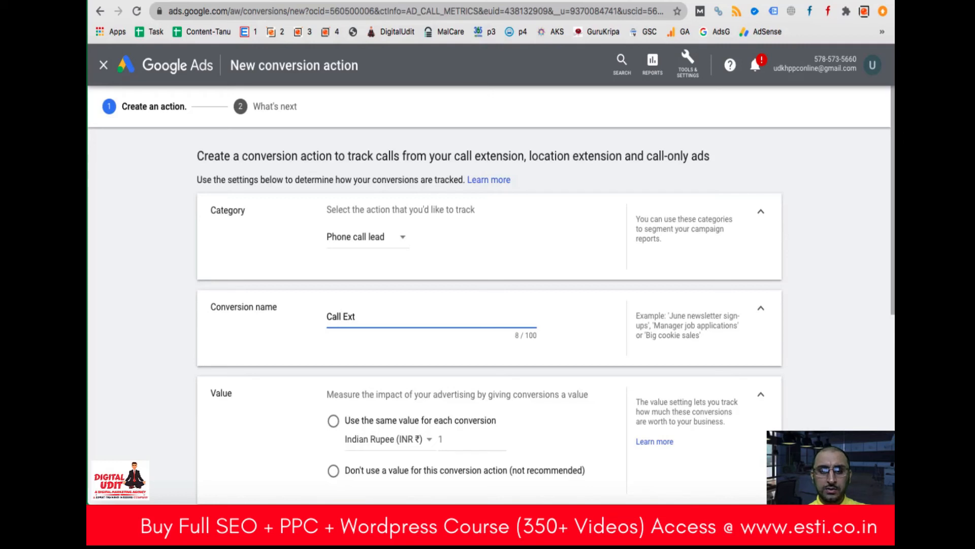
type(" or ")
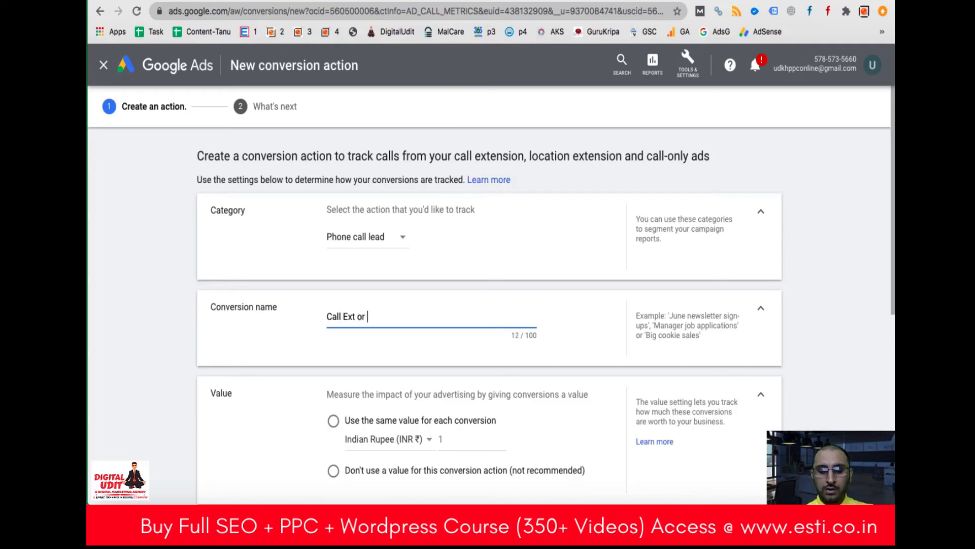
type("Call Only")
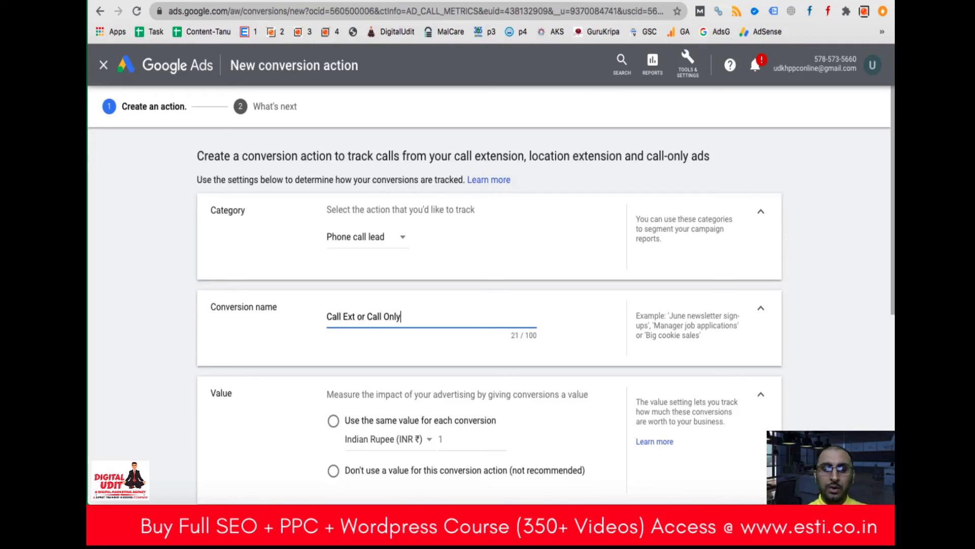
Choose not to use a value for the phone call conversion and review its count, call length and remaining settings.
scroll(487, 305, "down", 2)
scroll(488, 305, "down", 2)
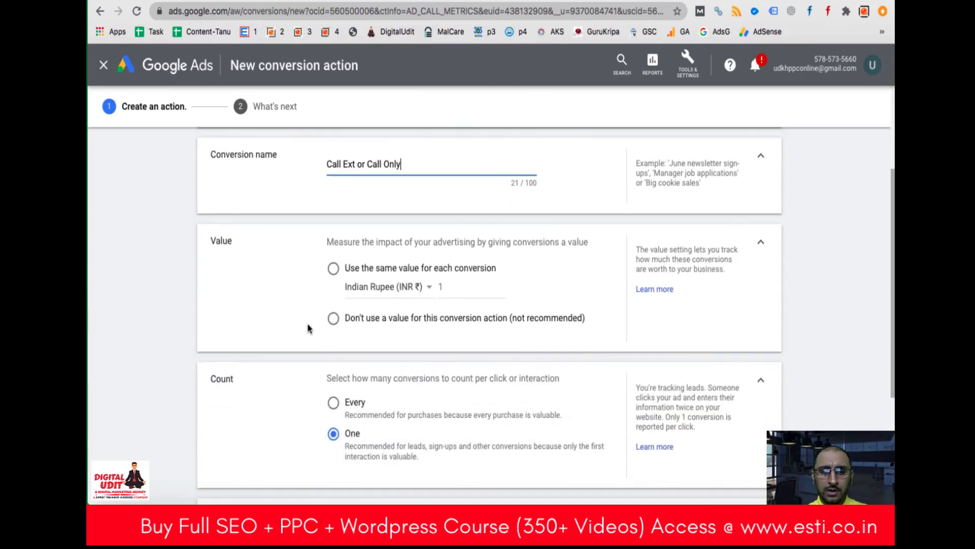
left_click(333, 318)
scroll(310, 371, "down", 2)
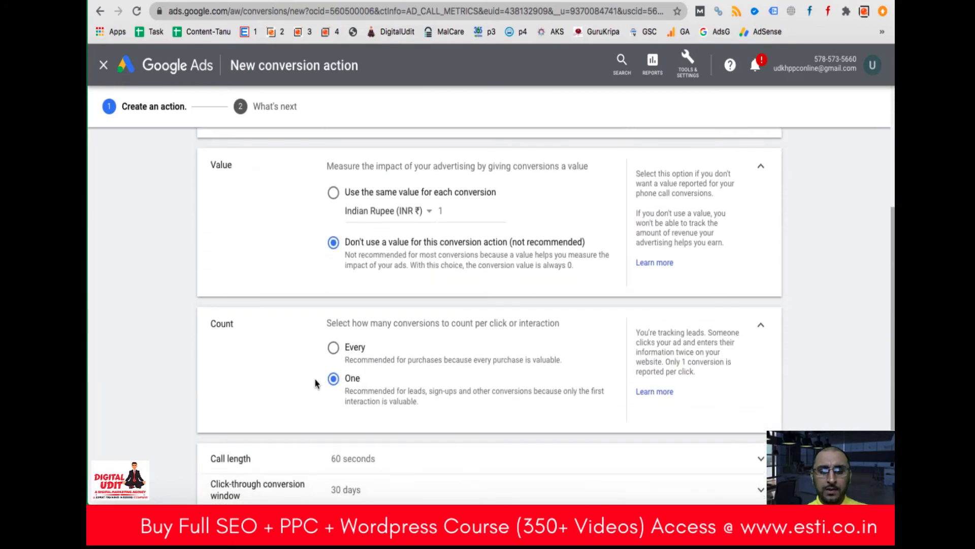
scroll(279, 392, "up", 1)
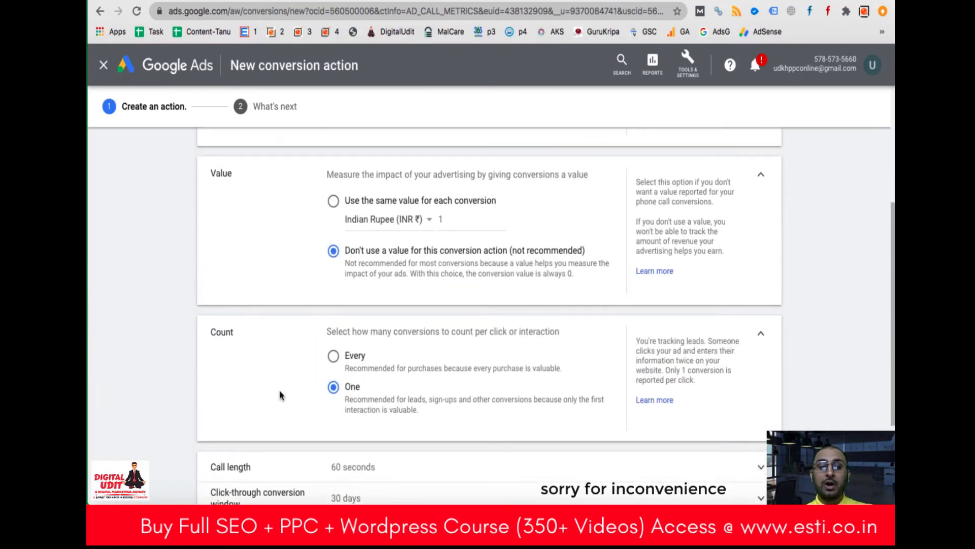
scroll(280, 396, "down", 2)
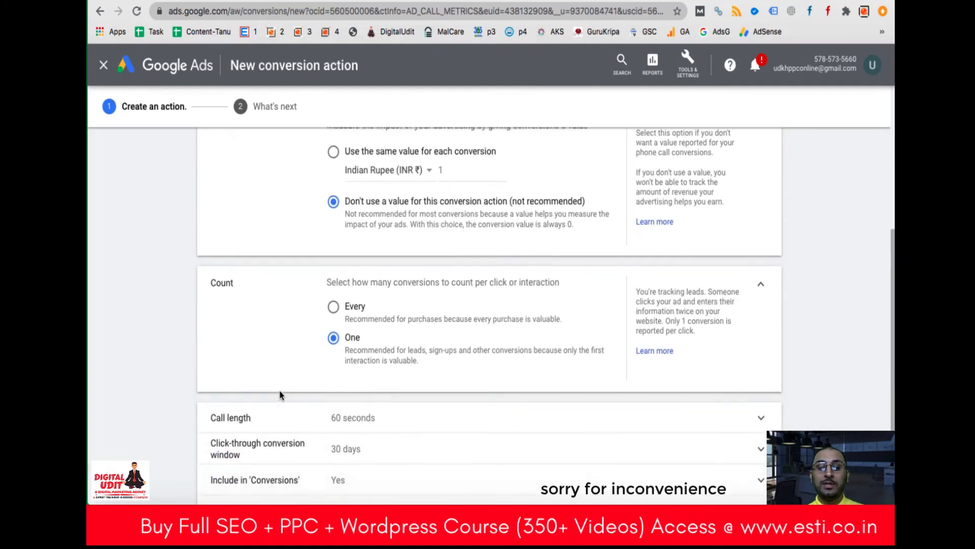
scroll(280, 395, "down", 1)
scroll(279, 394, "down", 1)
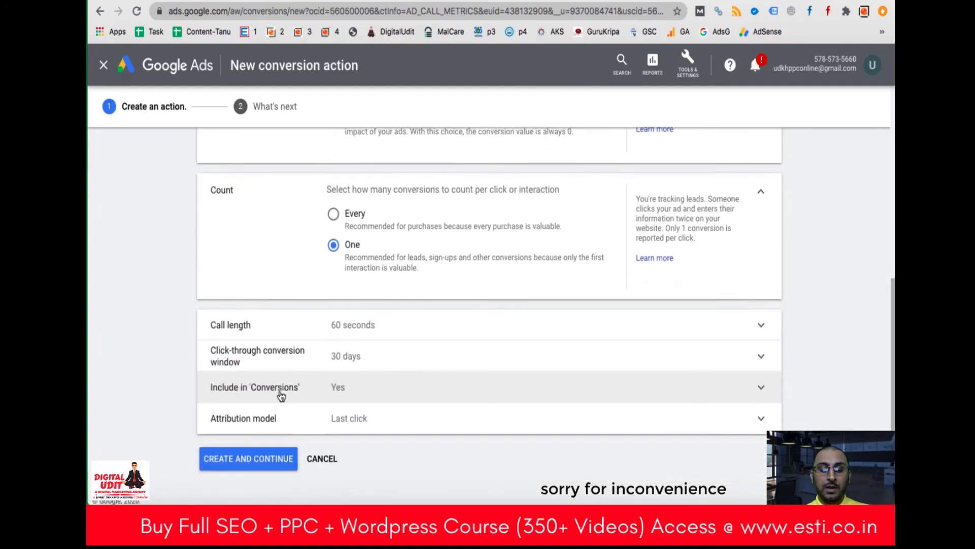
Review the call length setting, keeping the 60-second minimum, and create the Call Ext or Call Only conversion action, finishing its setup.
left_click(283, 320)
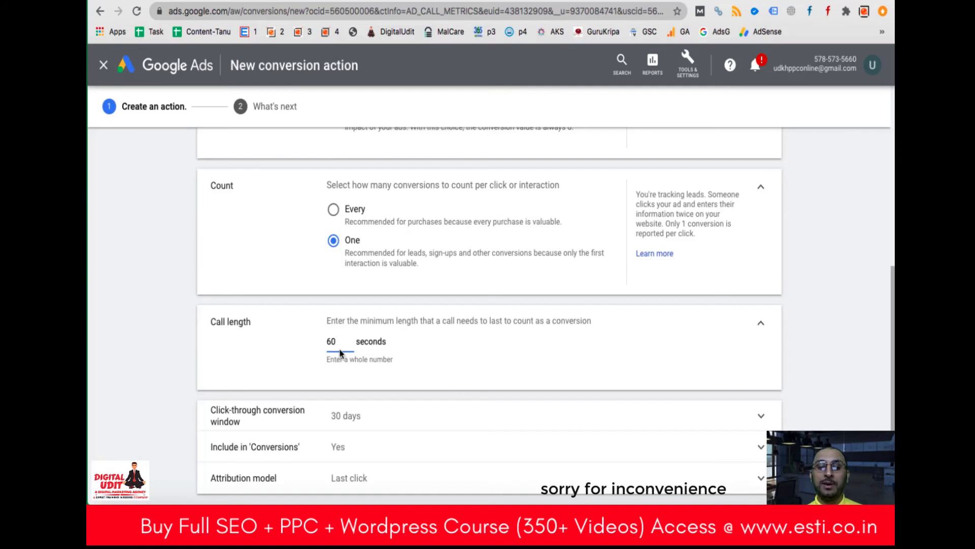
scroll(421, 391, "down", 1)
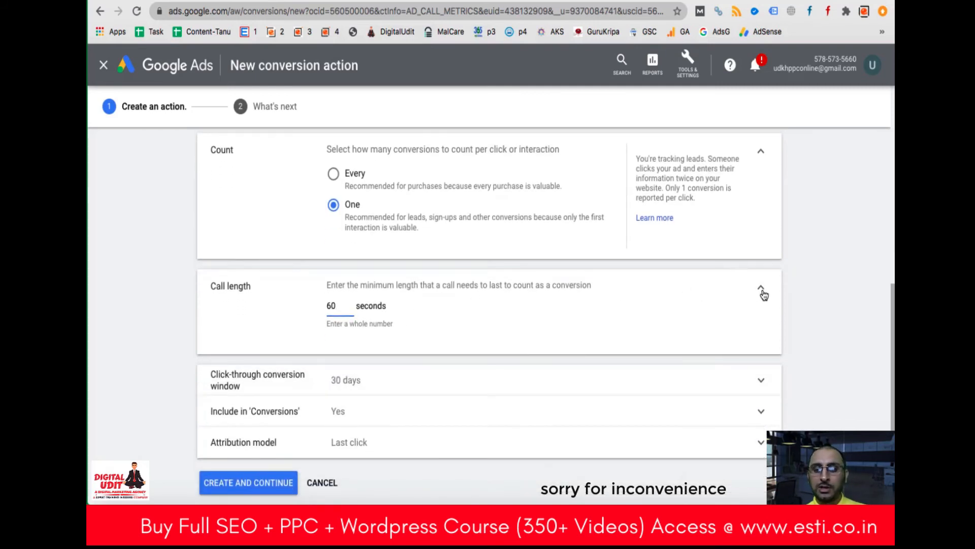
double_click(340, 305)
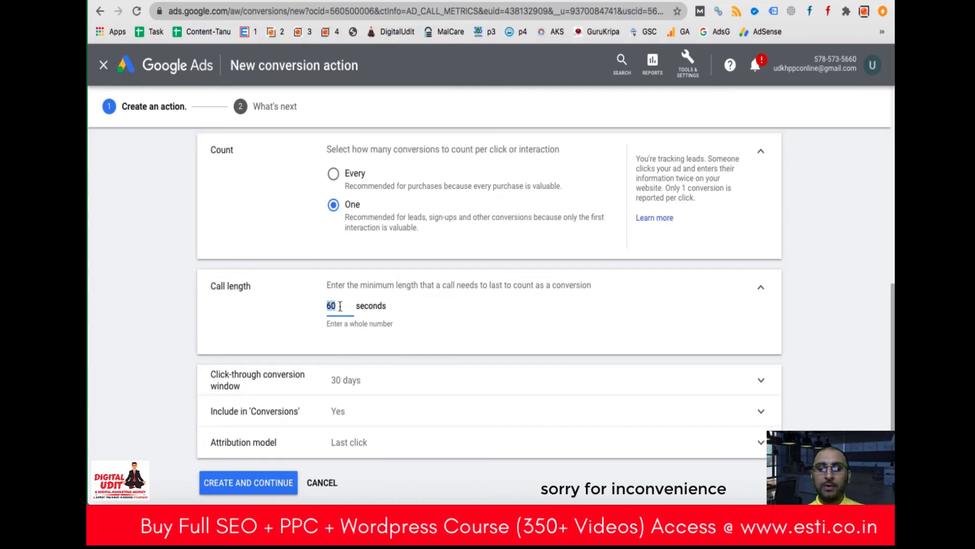
left_click(760, 288)
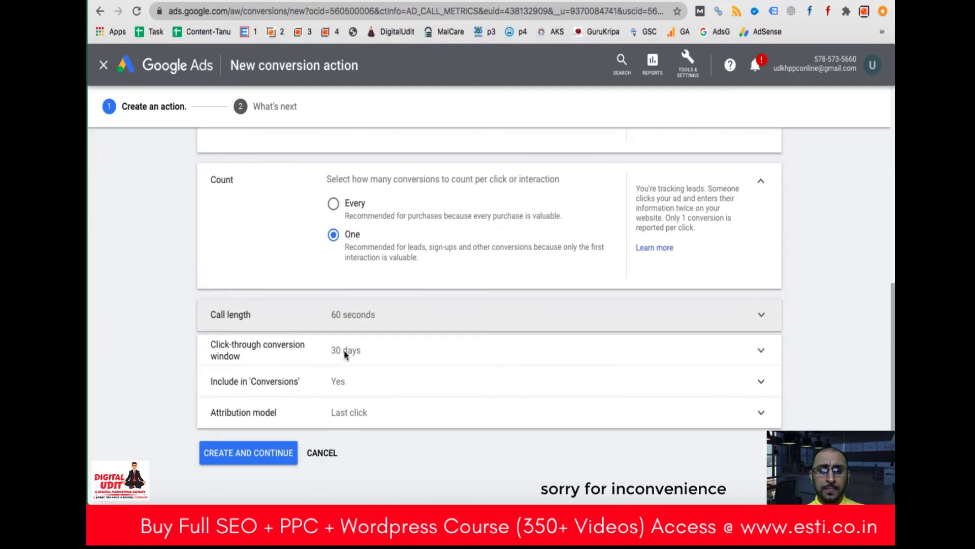
left_click(259, 456)
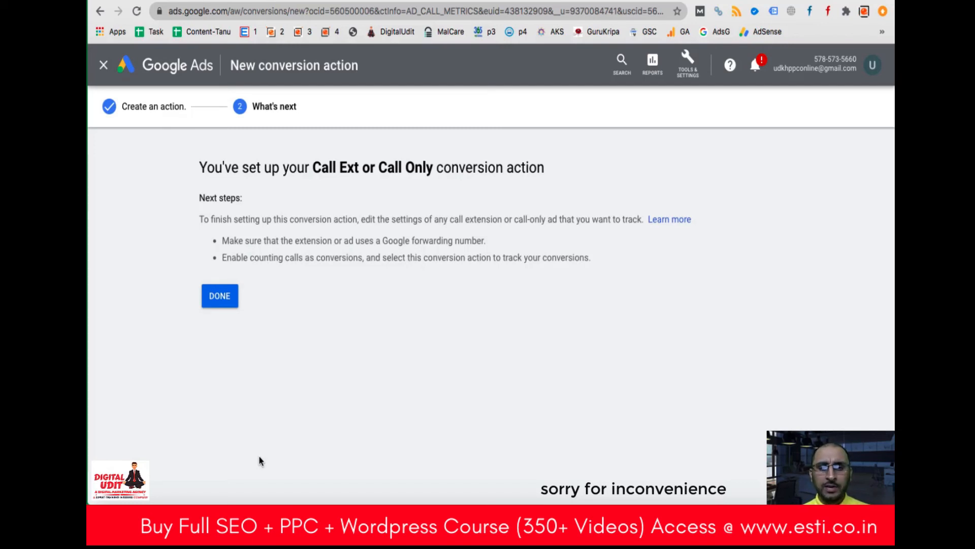
left_click(220, 300)
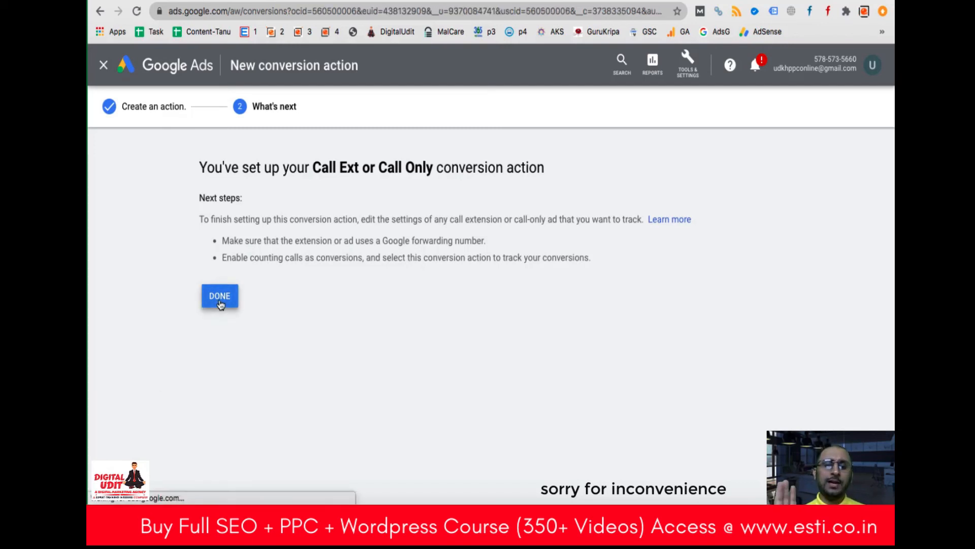